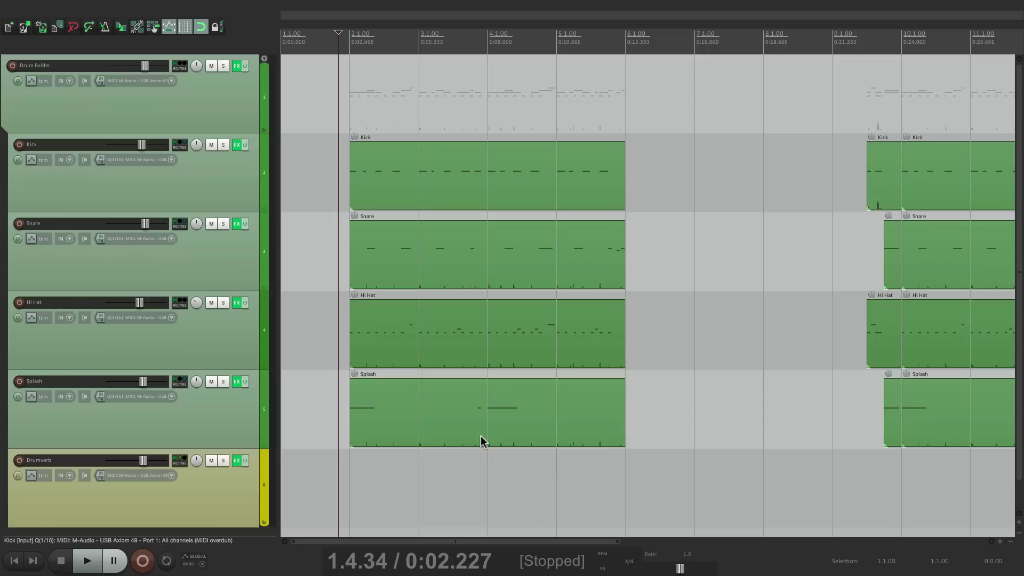
Step: Play the drum arrangement, then open the Snare effects chain to show its Kontakt 5 instrument
key(space)
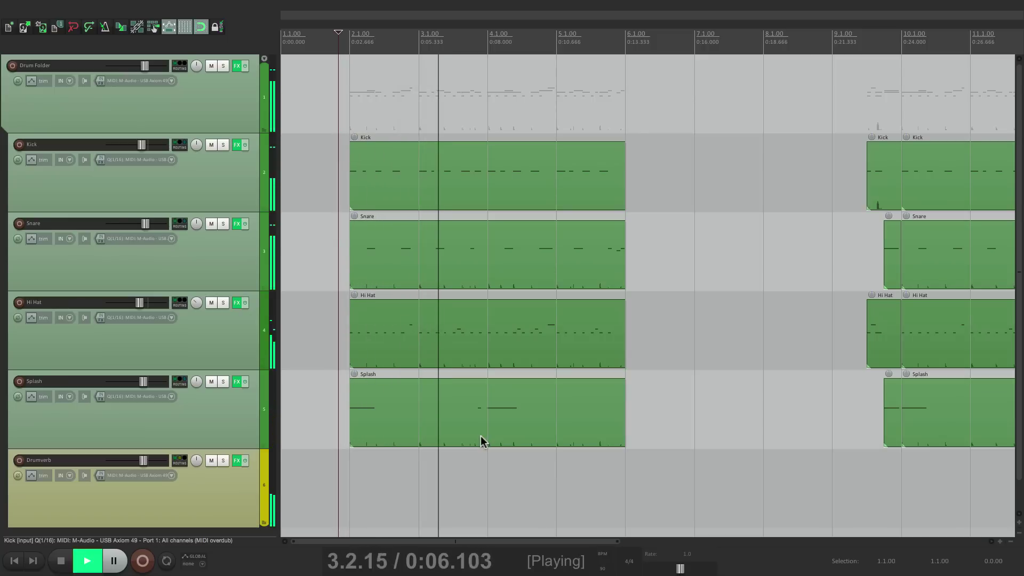
key(space)
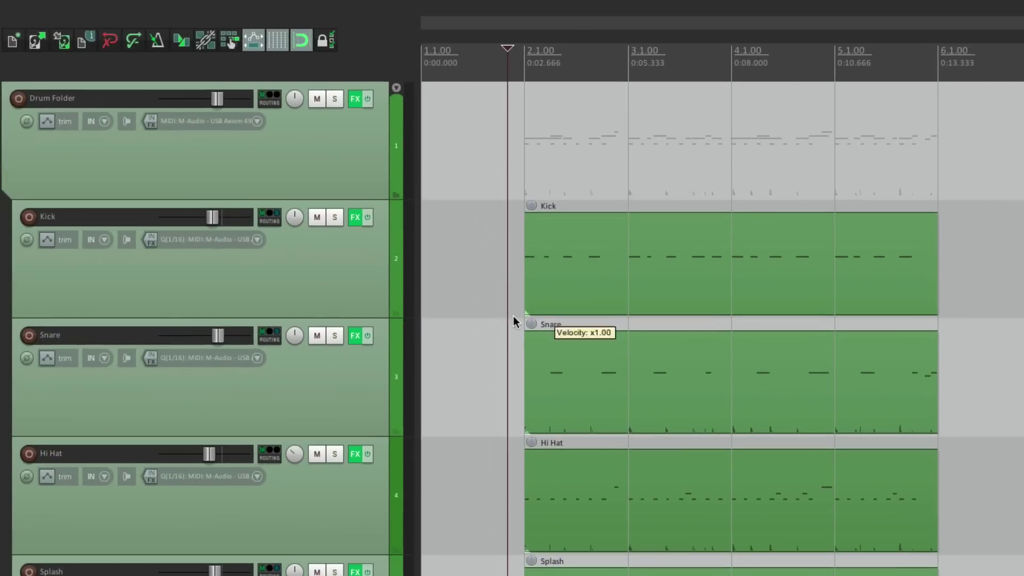
click(353, 334)
click(195, 53)
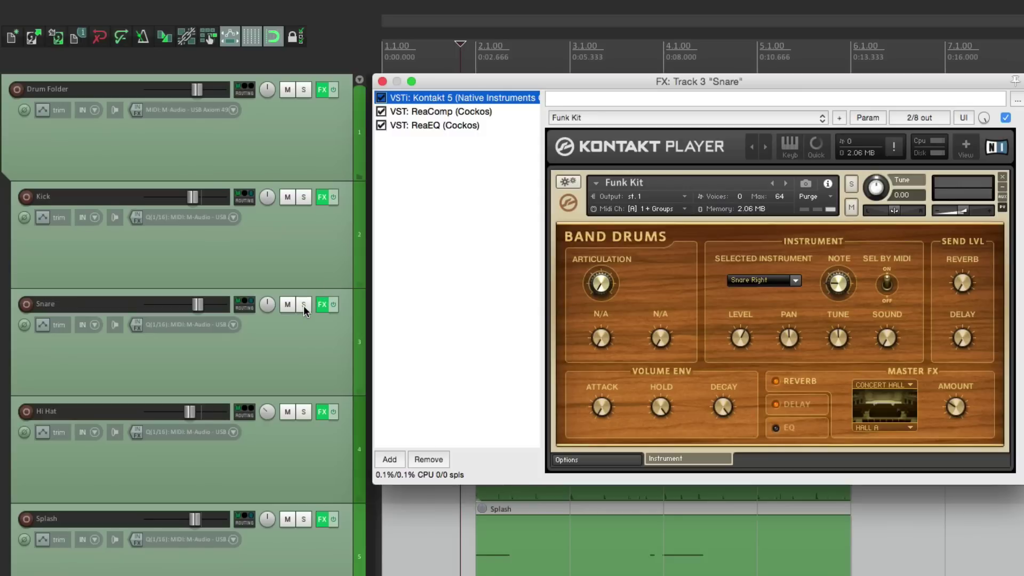
Step: Solo the Snare and listen to it alone while reviewing ReaComp and ReaEQ, then close the FX window
click(303, 305)
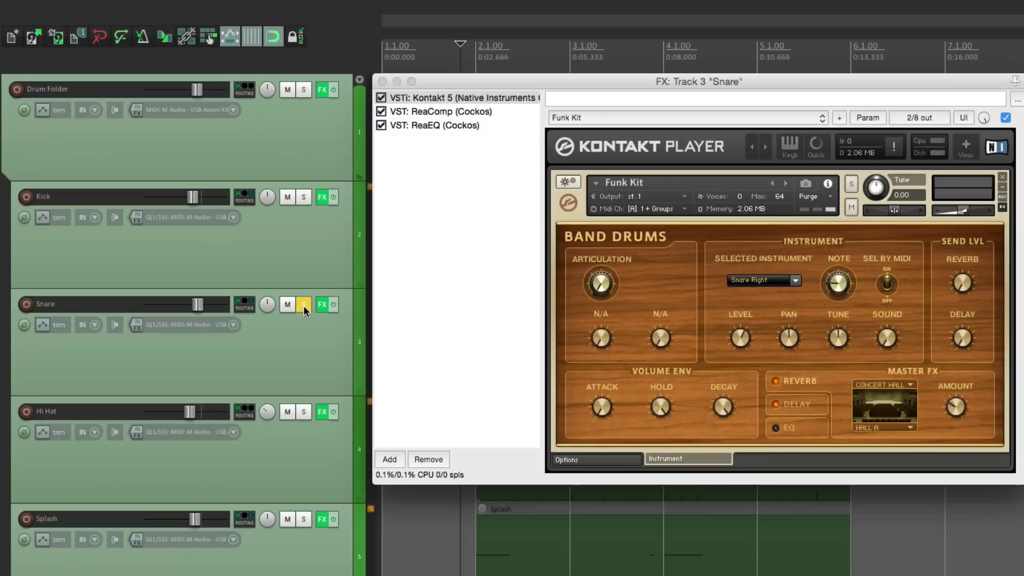
key(space)
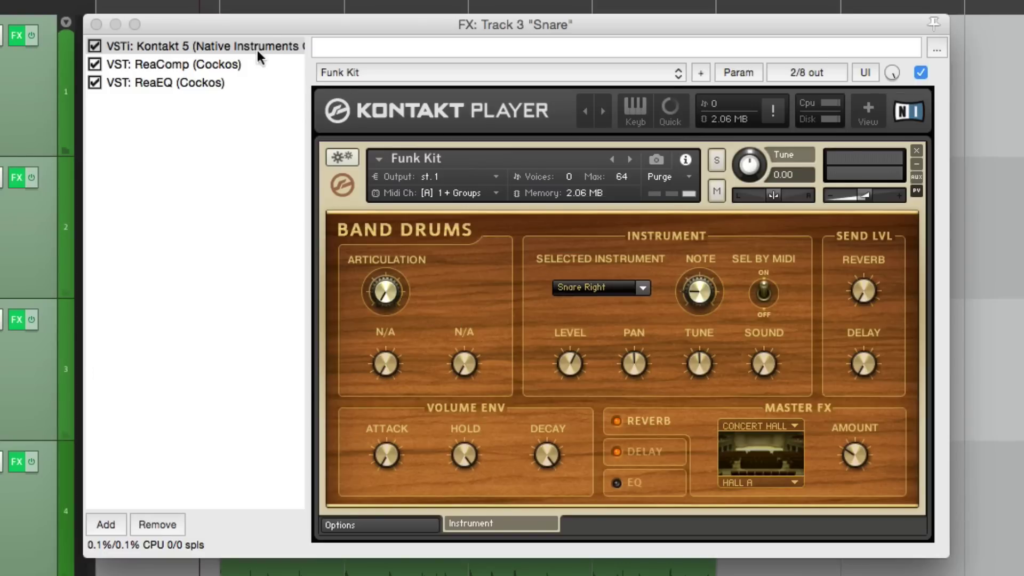
click(247, 65)
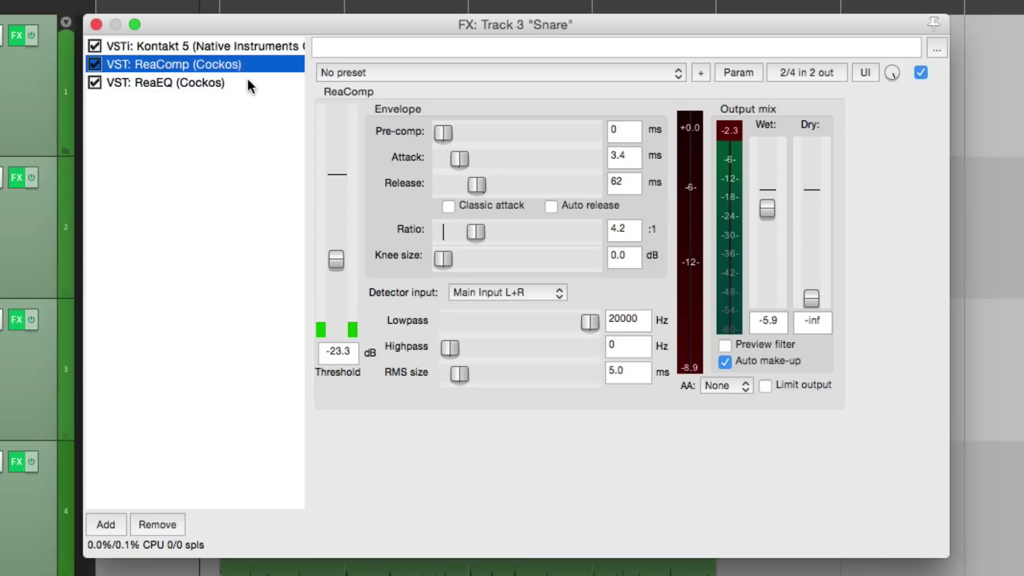
click(247, 82)
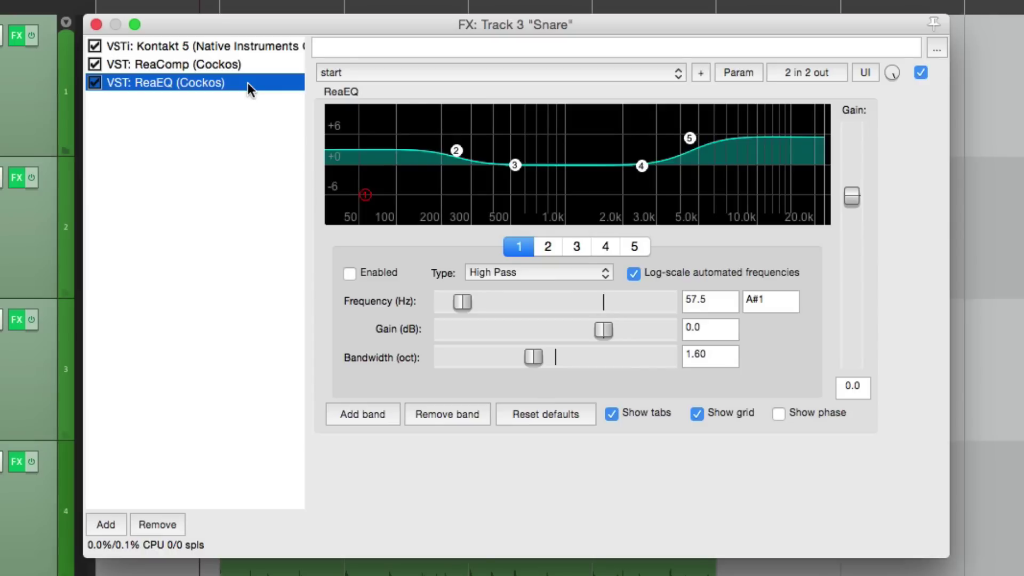
click(96, 24)
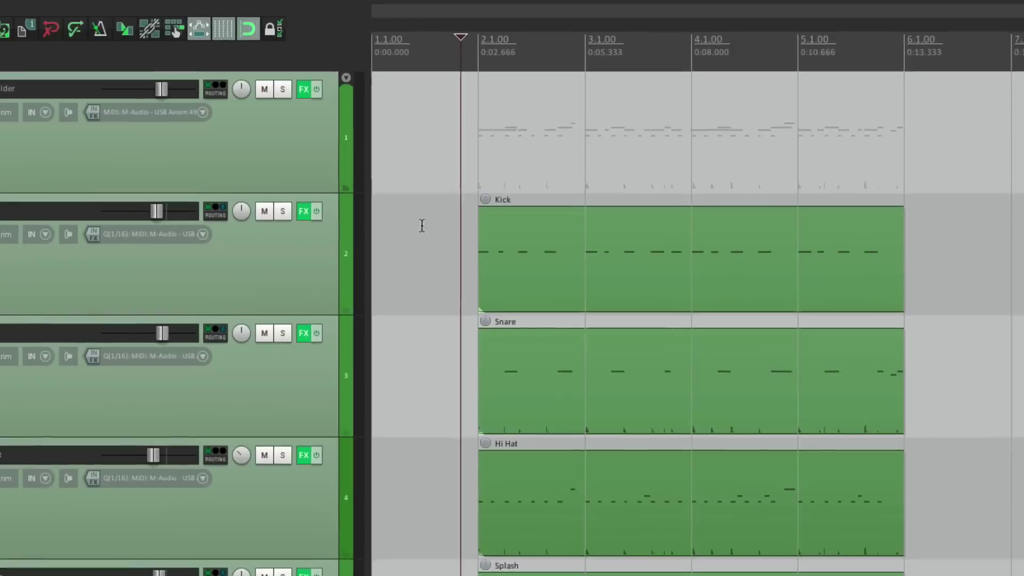
Step: Freeze the Snare track to stereo audio through Track > Render/freeze tracks
mouse_move(444, 2)
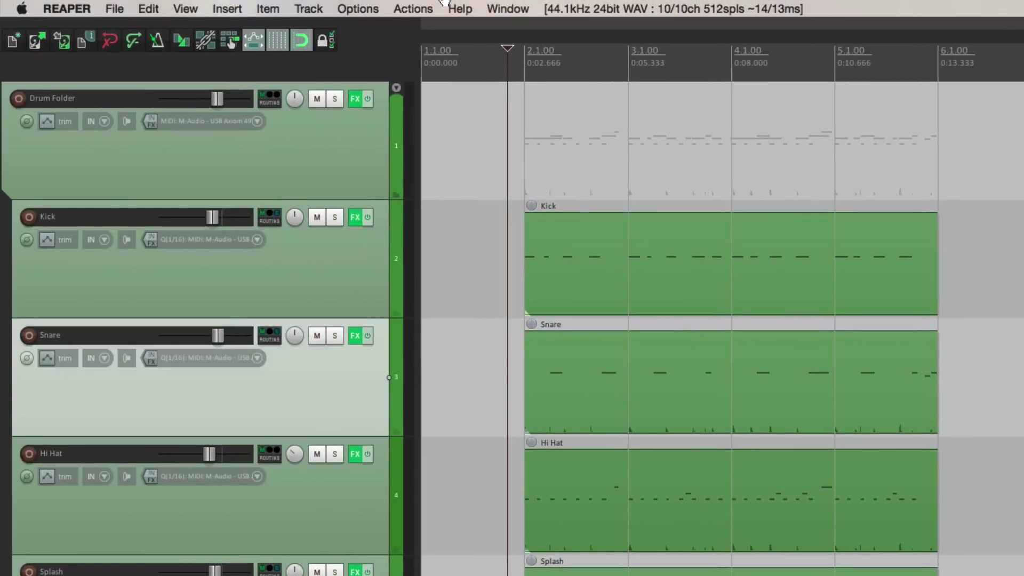
click(295, 9)
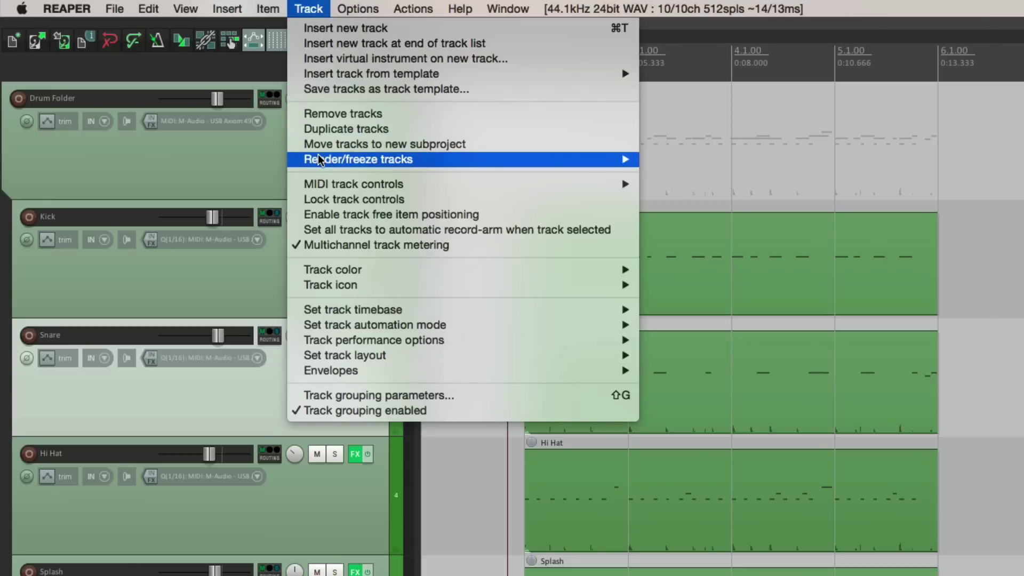
mouse_move(317, 158)
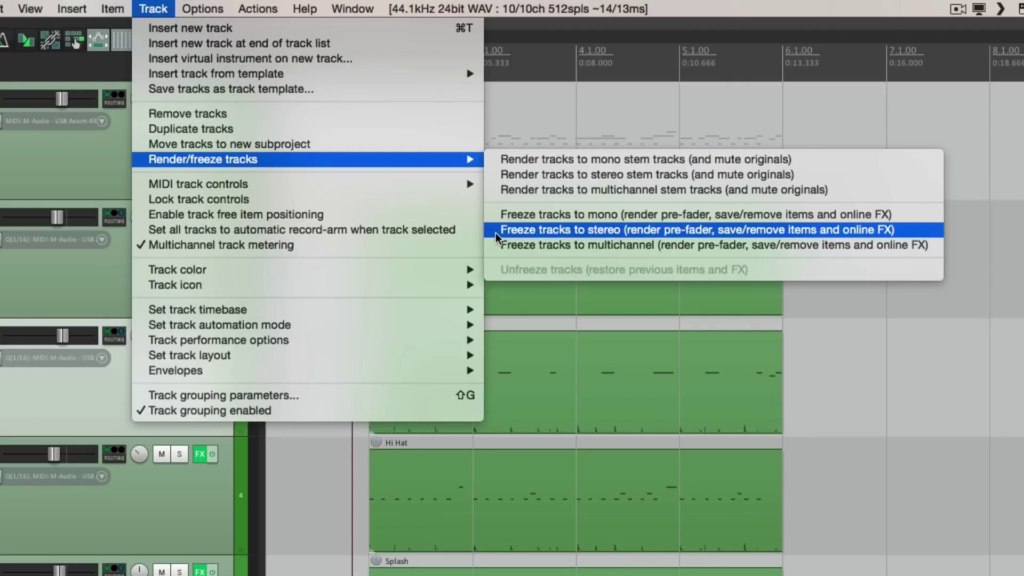
click(496, 234)
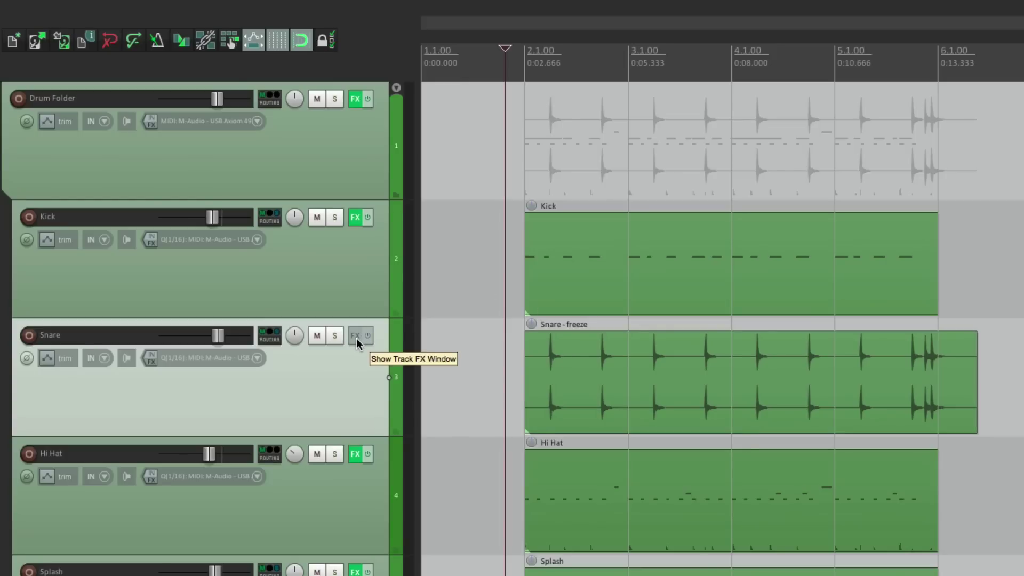
click(356, 338)
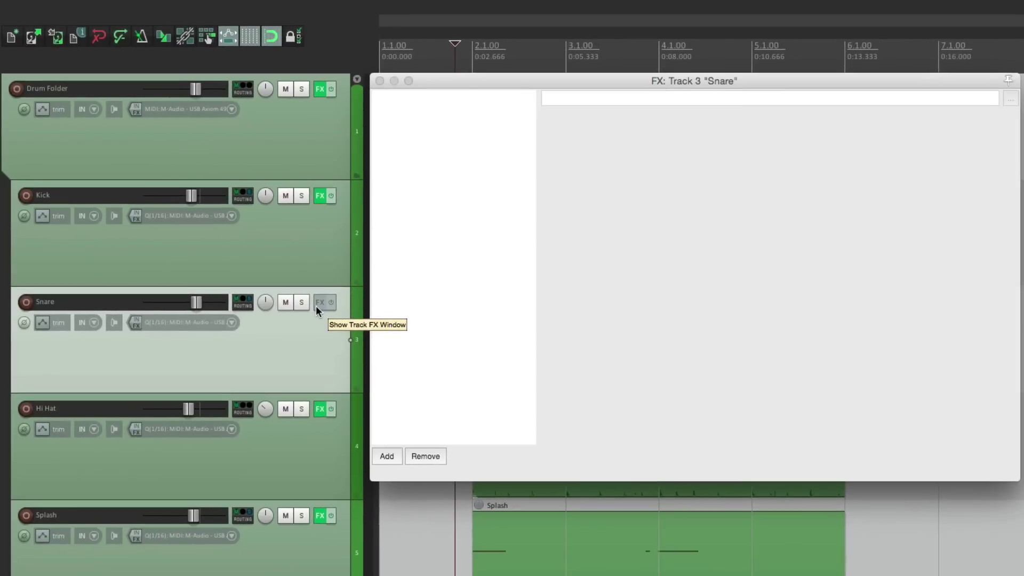
click(319, 302)
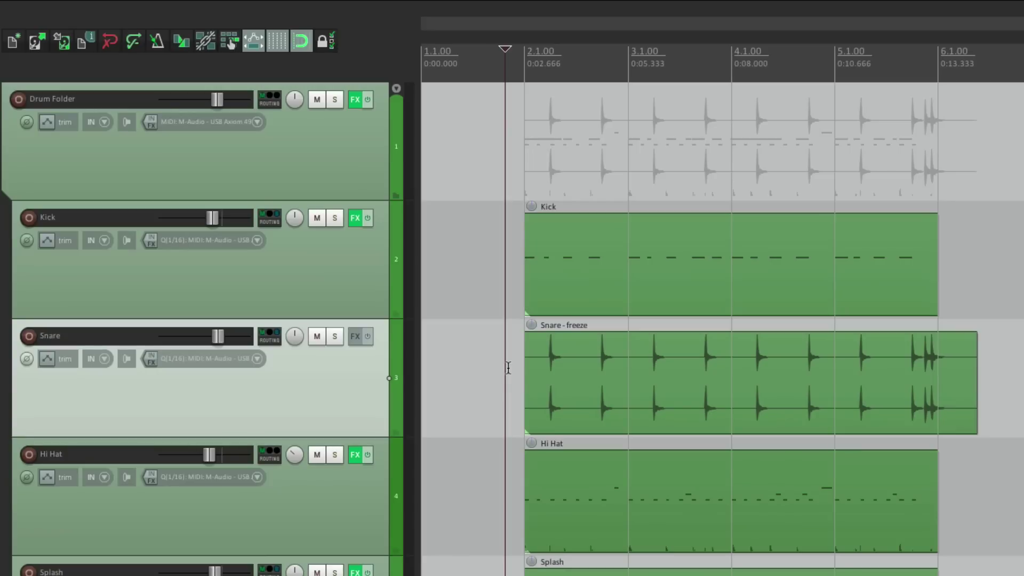
key(space)
click(335, 336)
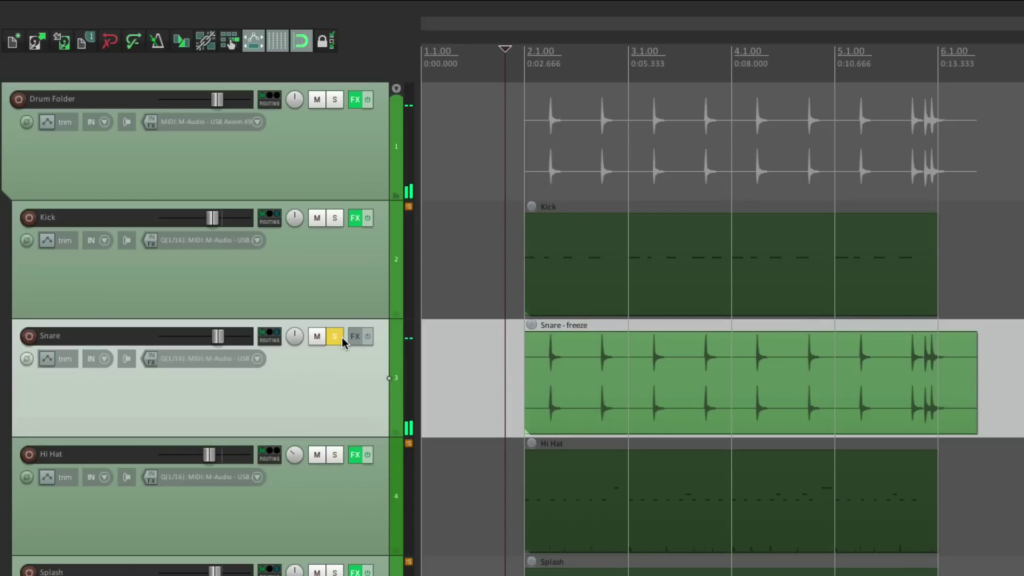
click(341, 336)
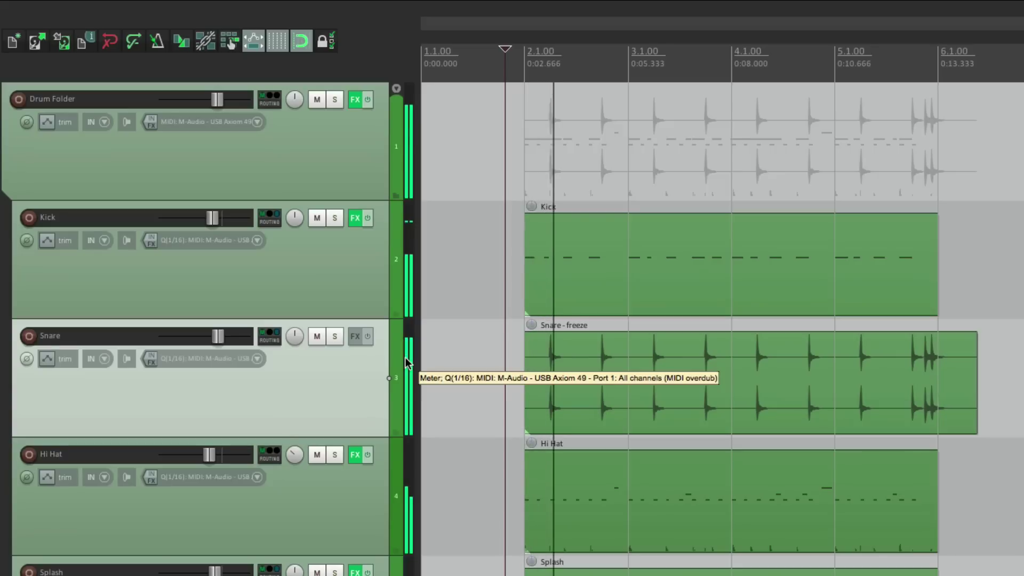
key(space)
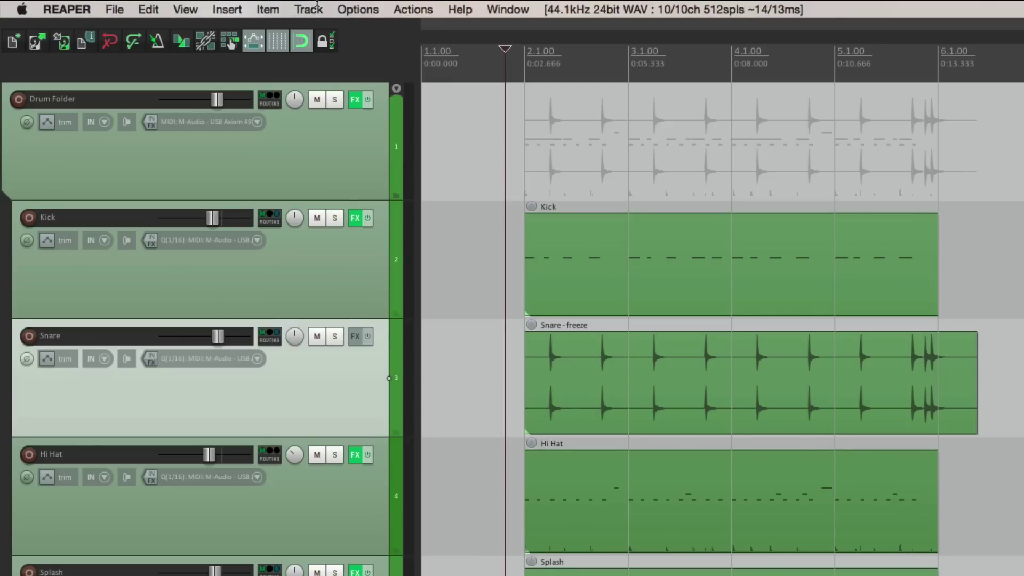
Step: Unfreeze the tracks through Track > Render/freeze tracks > Unfreeze tracks
click(315, 5)
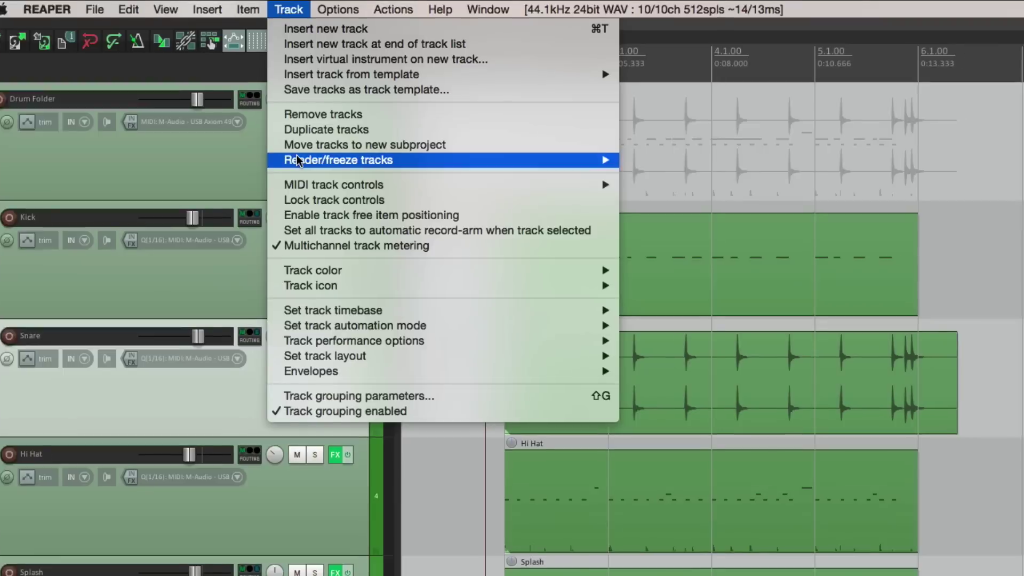
mouse_move(287, 161)
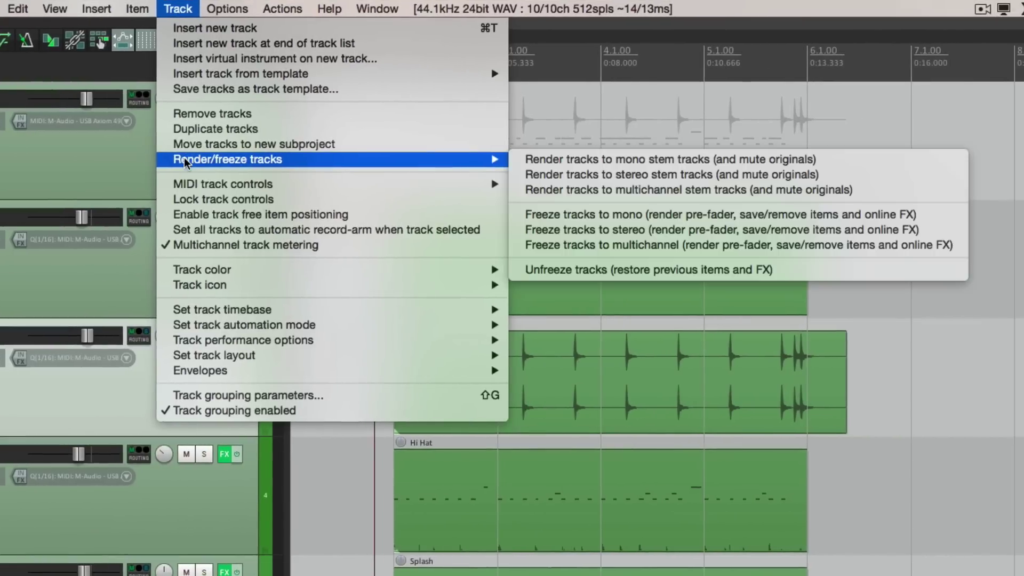
click(650, 269)
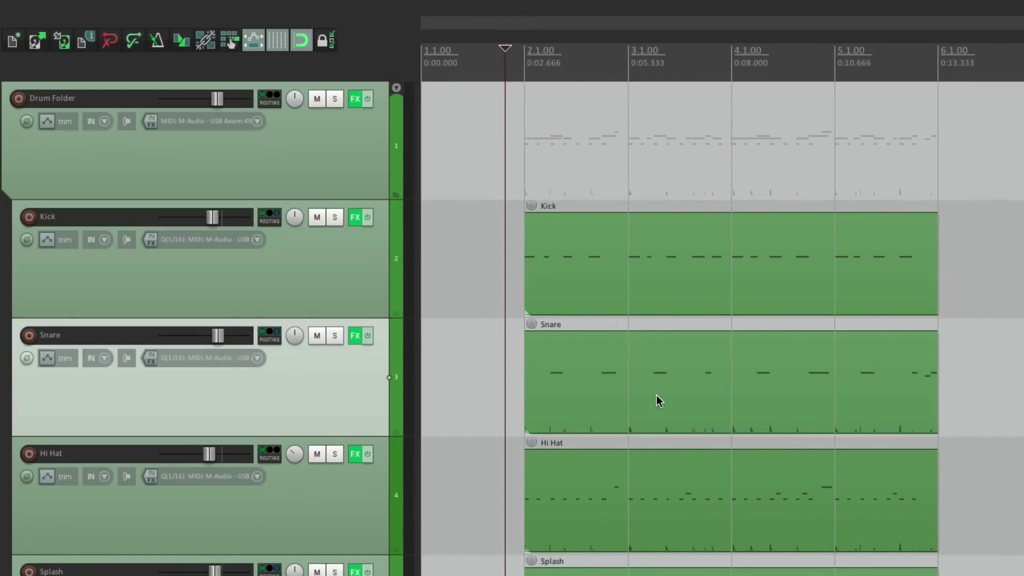
Step: Check the Snare FX chain for the restored Kontakt 5, ReaComp and ReaEQ plugins
click(355, 335)
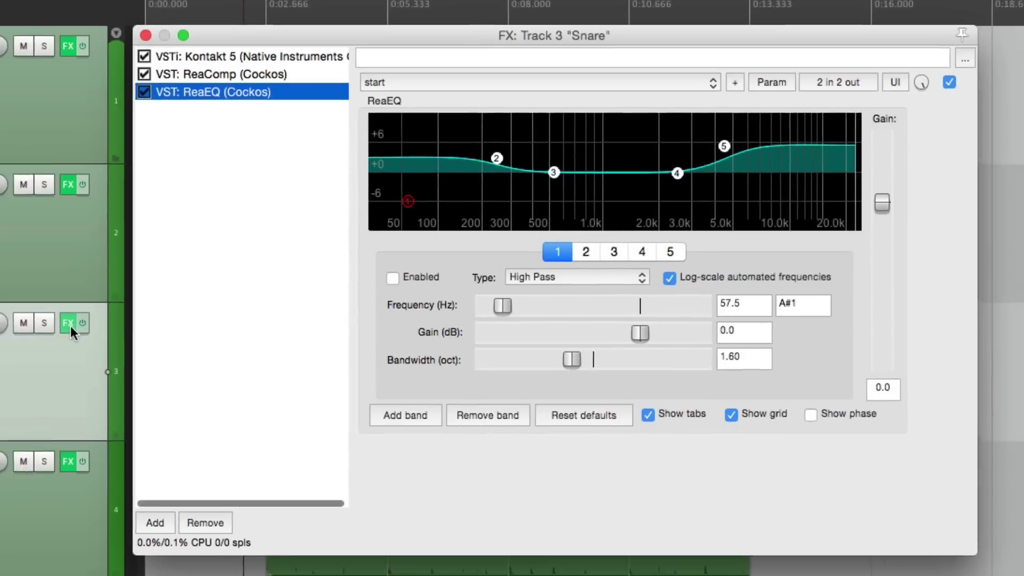
click(281, 56)
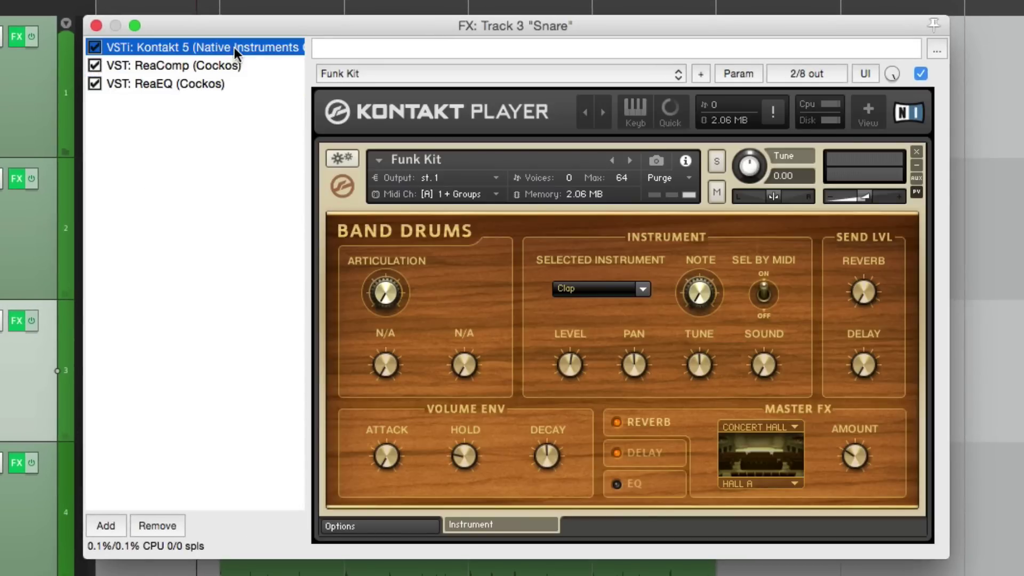
click(245, 68)
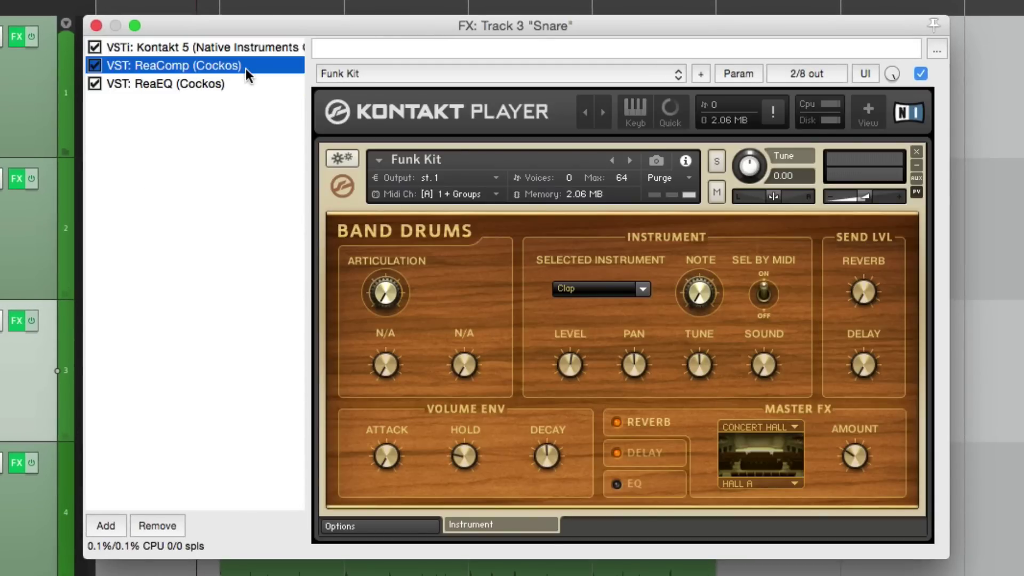
click(241, 86)
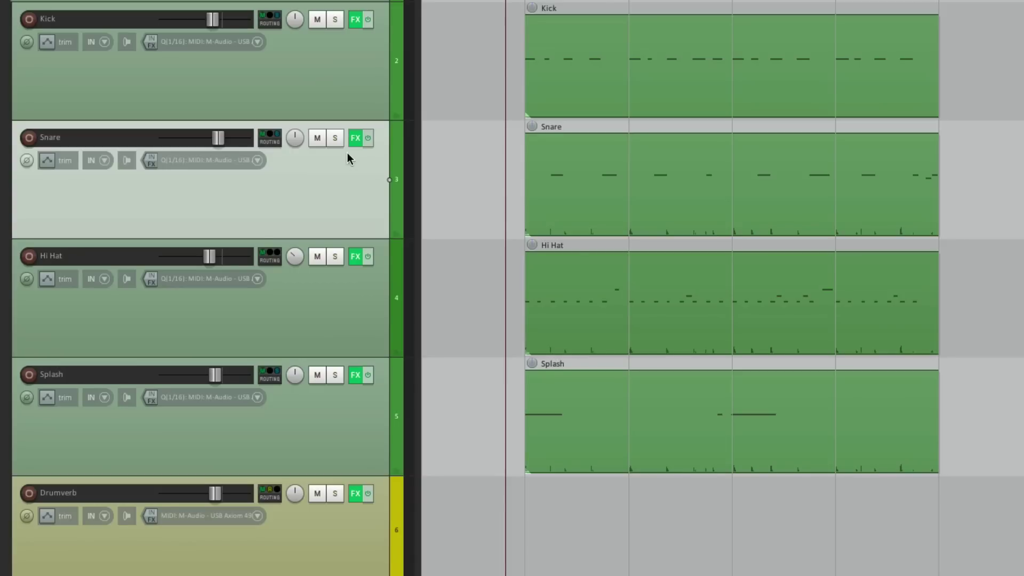
right_click(357, 168)
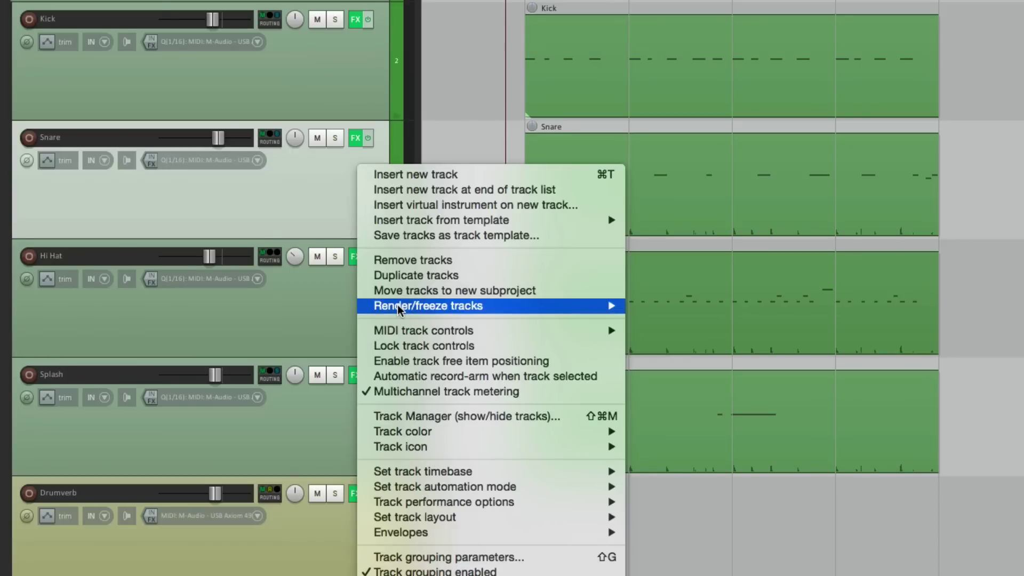
mouse_move(397, 305)
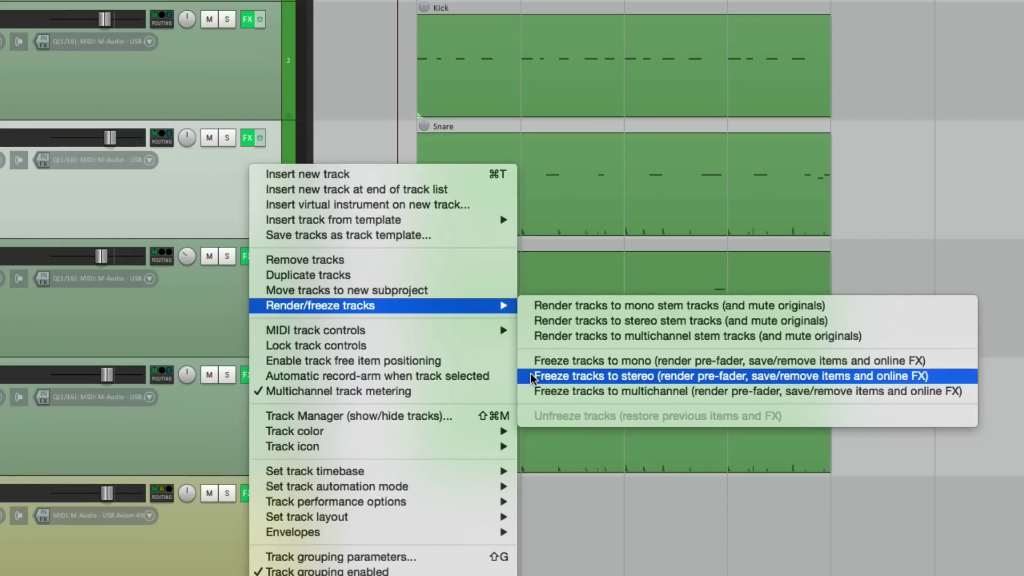
click(530, 373)
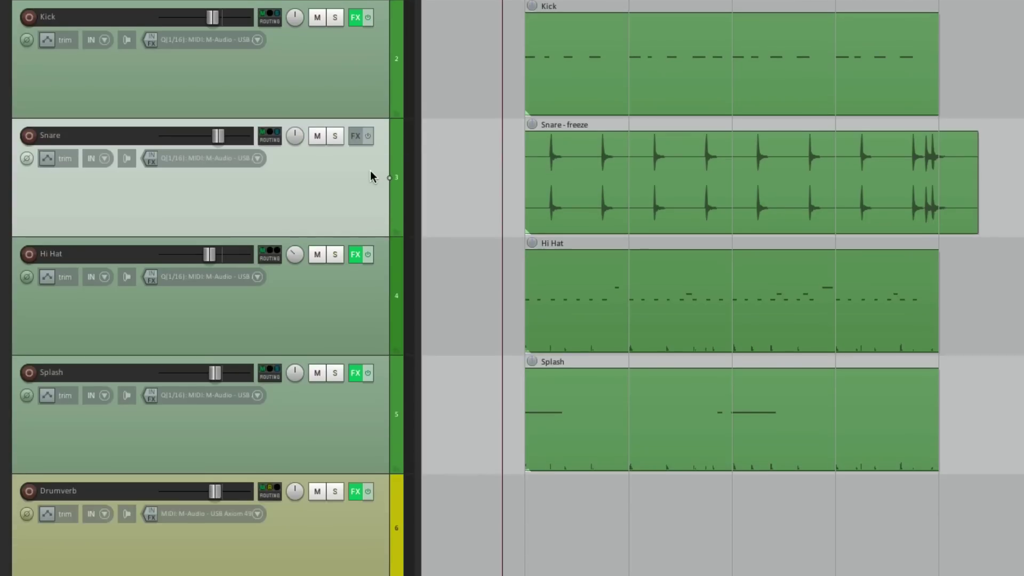
right_click(370, 173)
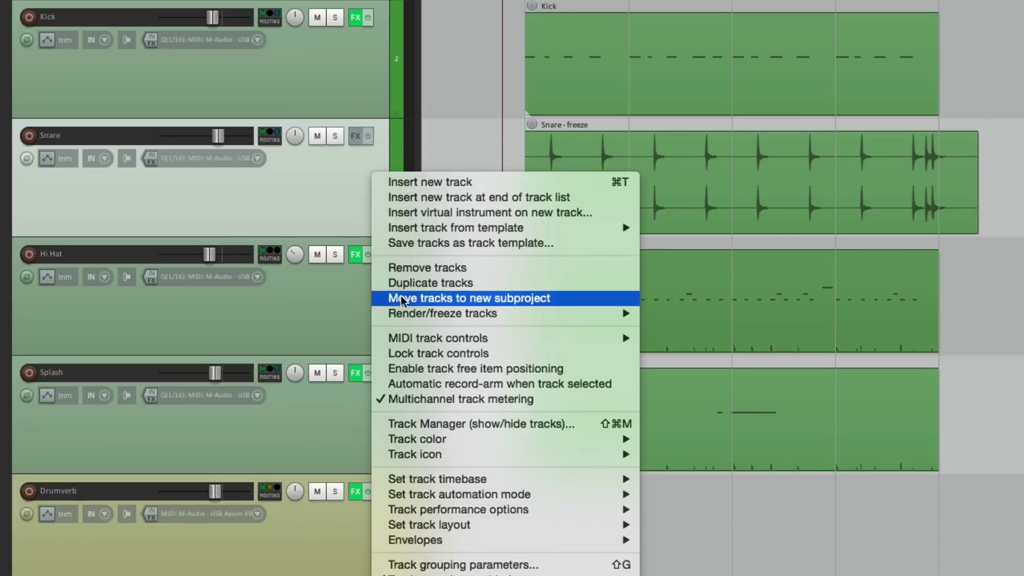
mouse_move(332, 310)
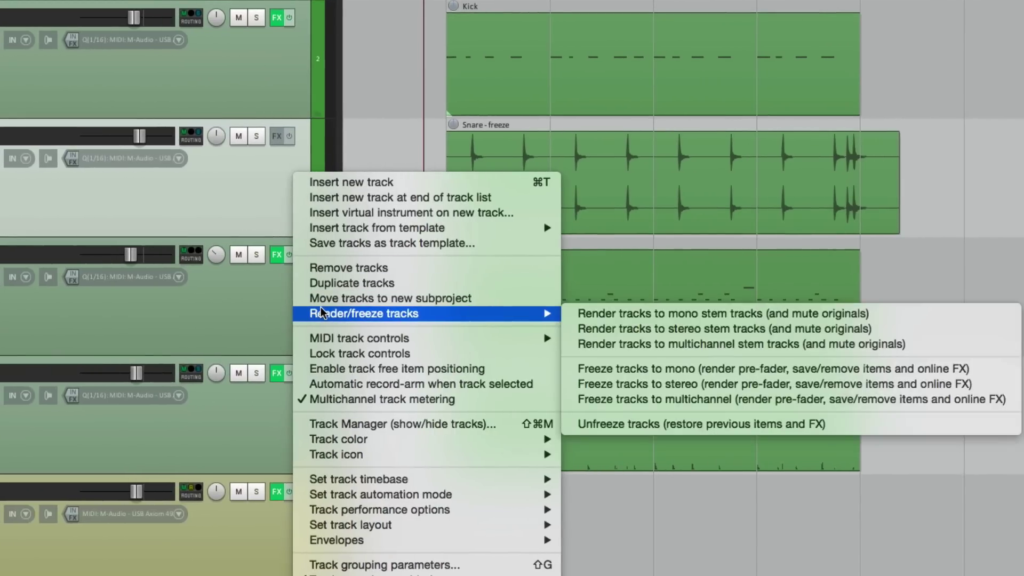
click(571, 423)
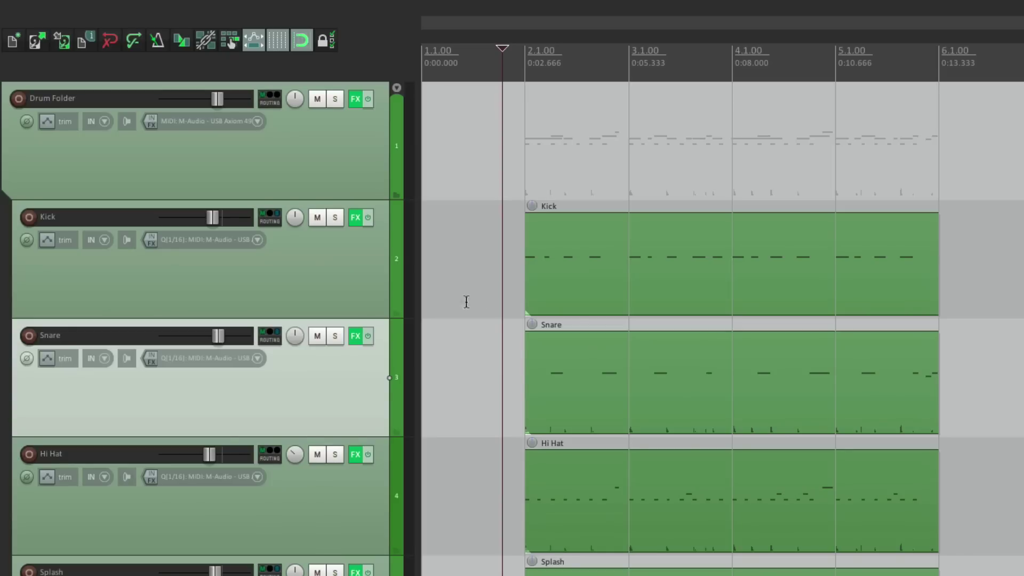
Step: Step through the Snare's Kontakt 5, ReaComp and ReaEQ plugins, finishing on the Kontakt panel
click(356, 336)
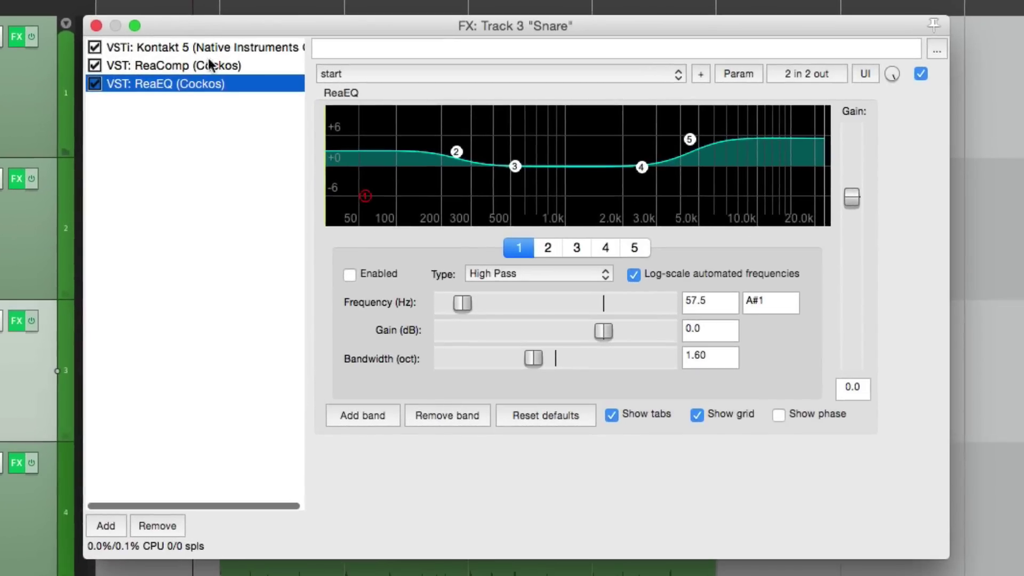
click(241, 51)
click(246, 72)
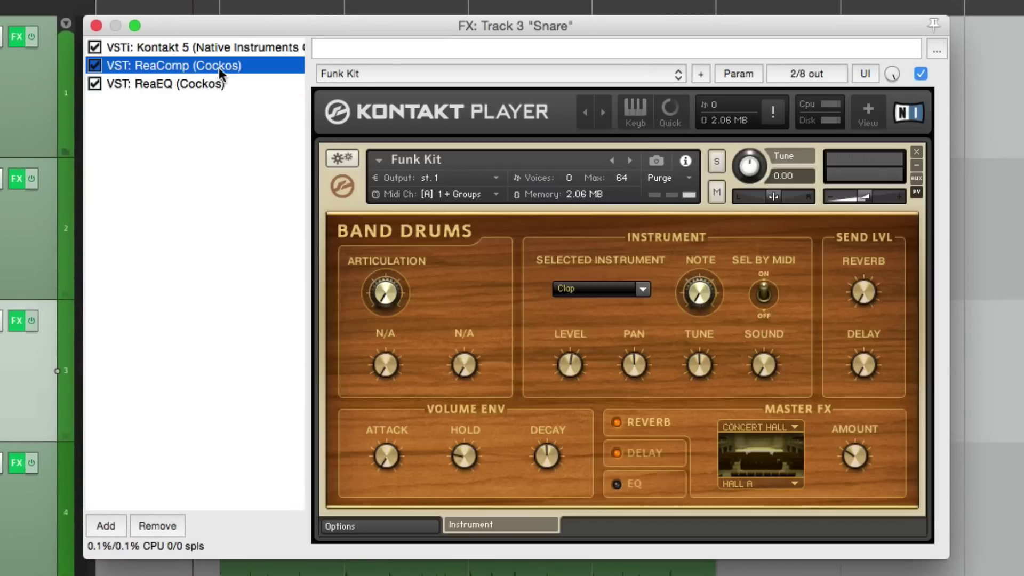
click(224, 83)
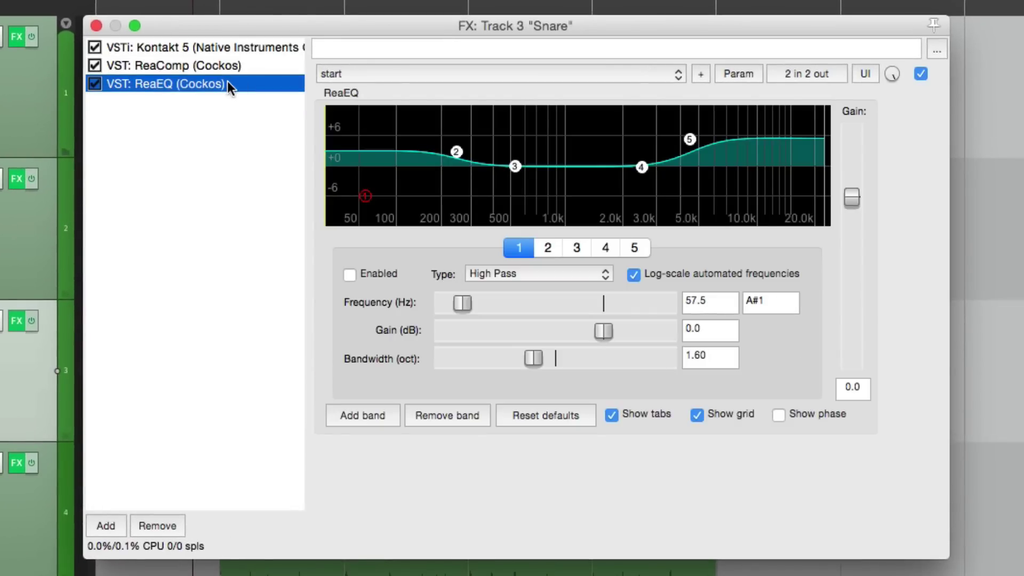
click(247, 49)
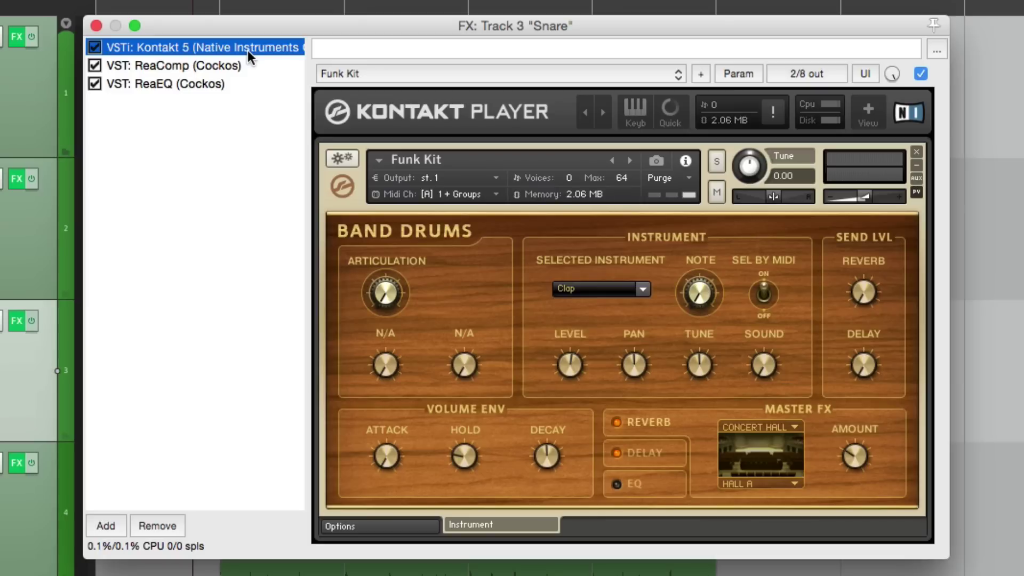
Step: Select Kontakt 5 and freeze the Snare to stereo up to that last selected FX
right_click(225, 47)
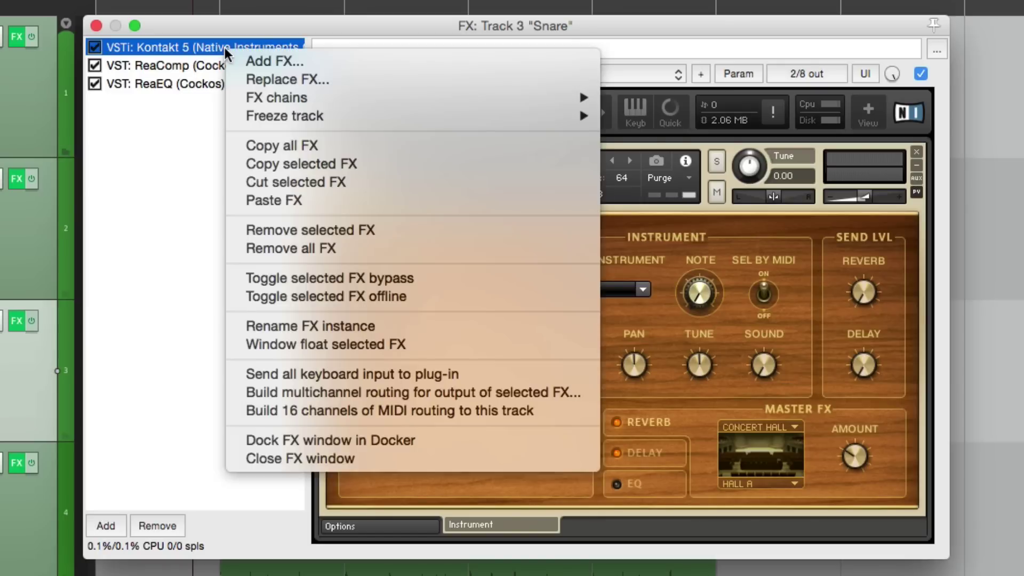
mouse_move(253, 114)
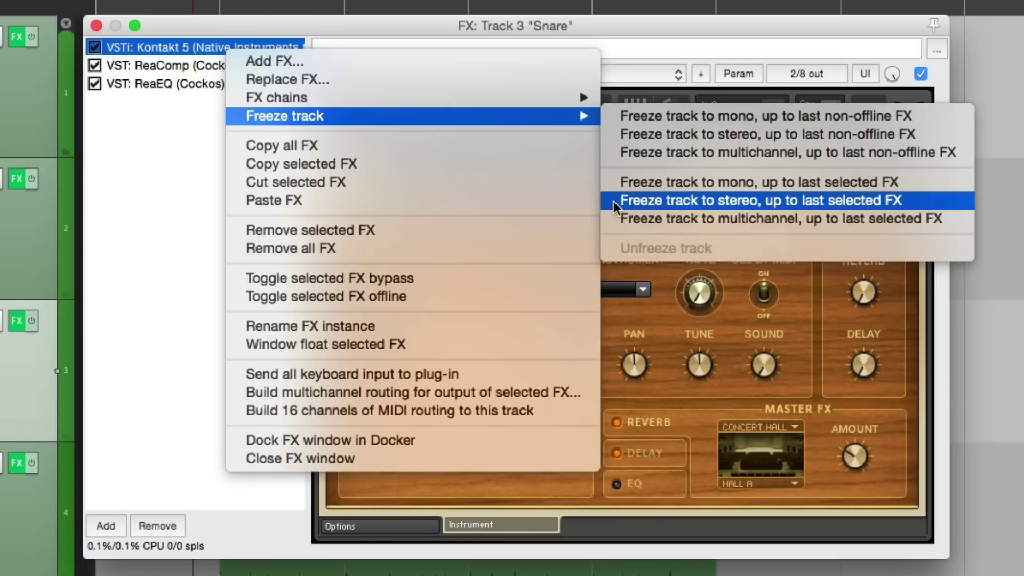
click(138, 116)
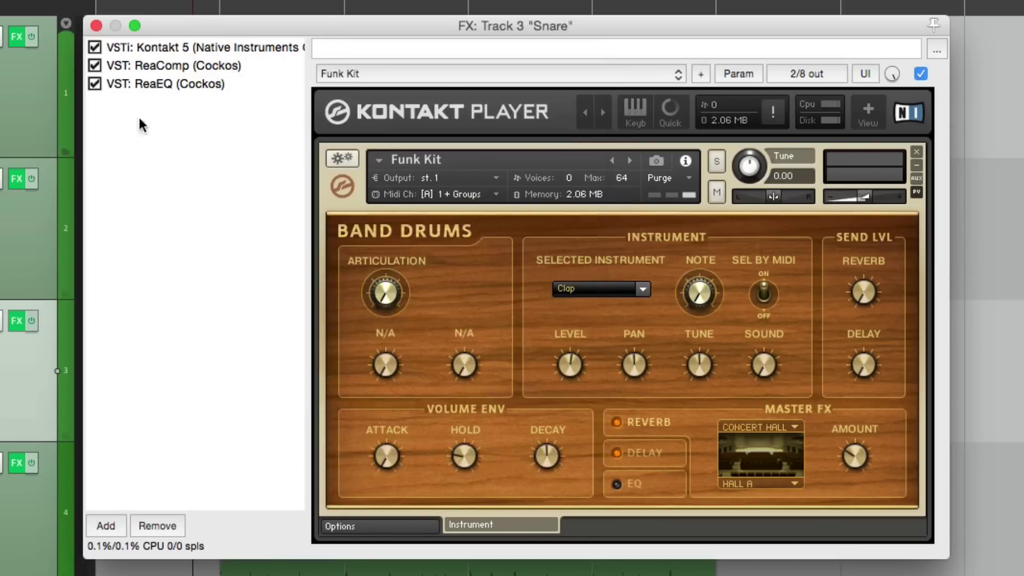
click(168, 47)
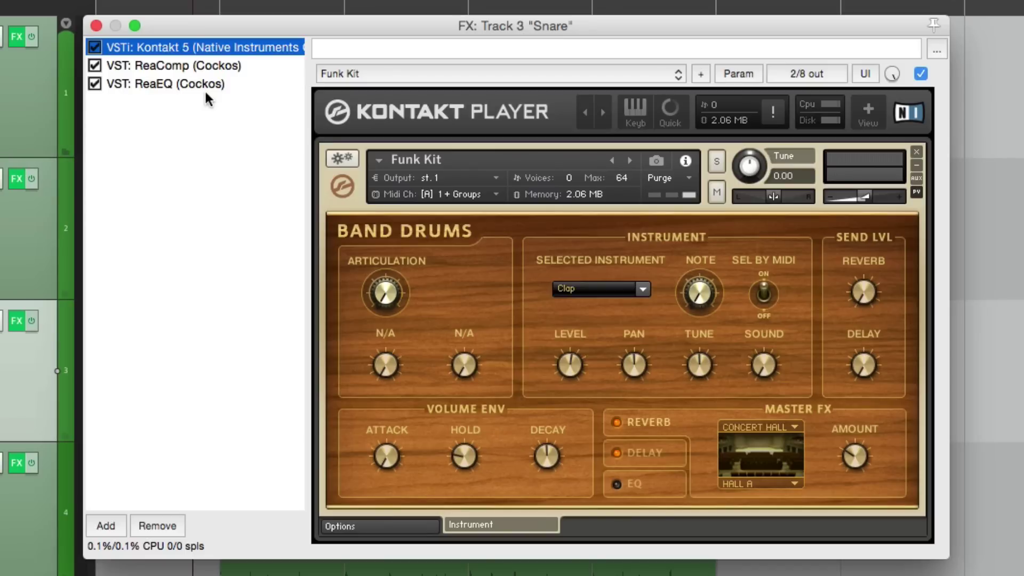
right_click(212, 46)
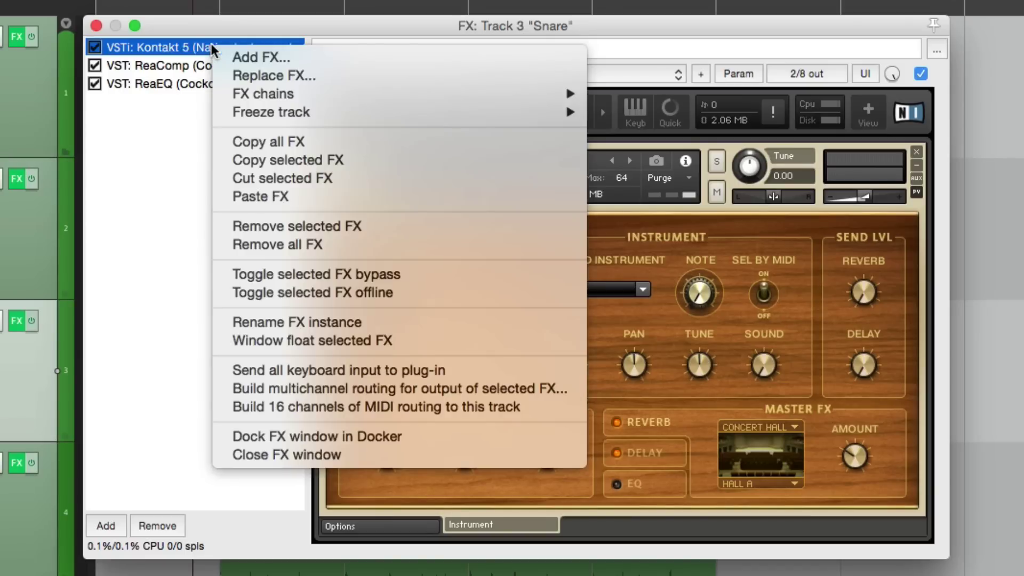
mouse_move(220, 111)
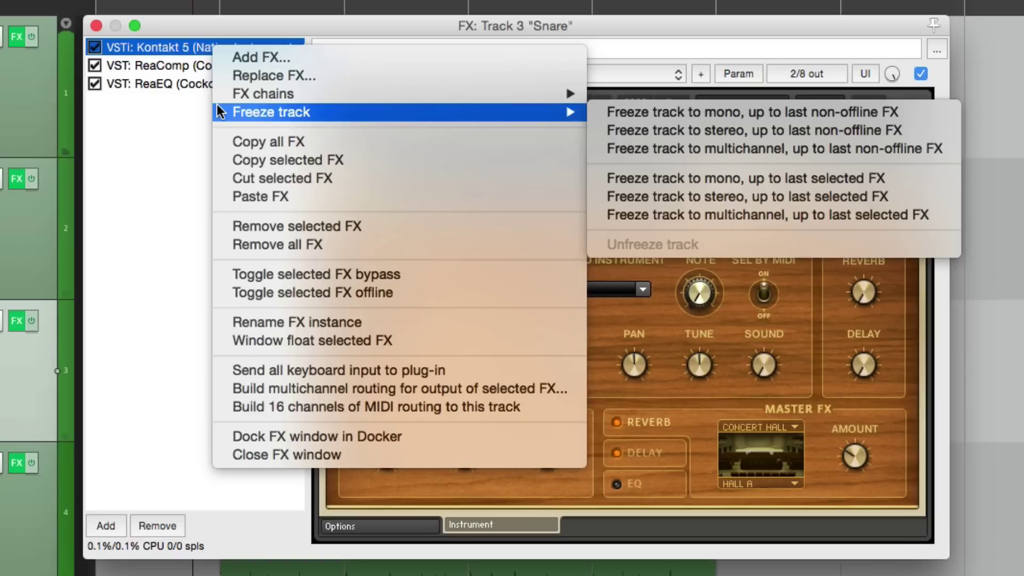
click(601, 200)
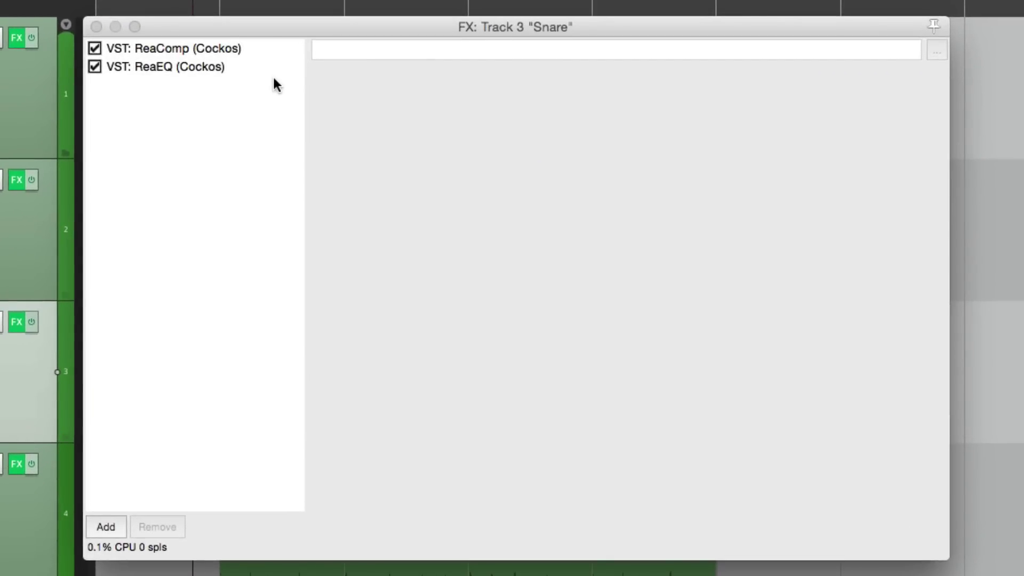
Step: Close the FX window and audition the frozen snare soloed, then unsolo it
click(95, 27)
click(294, 295)
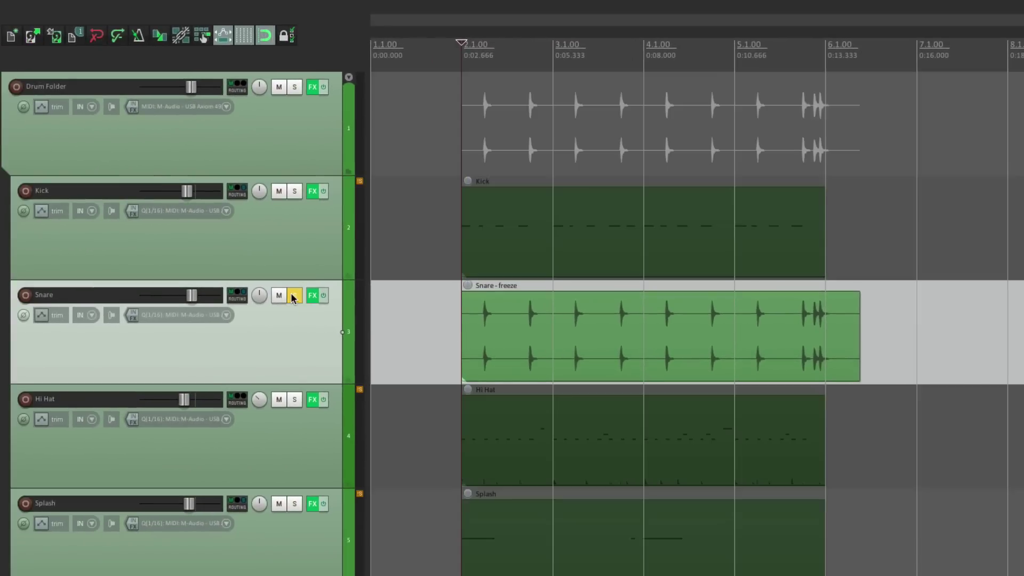
key(space)
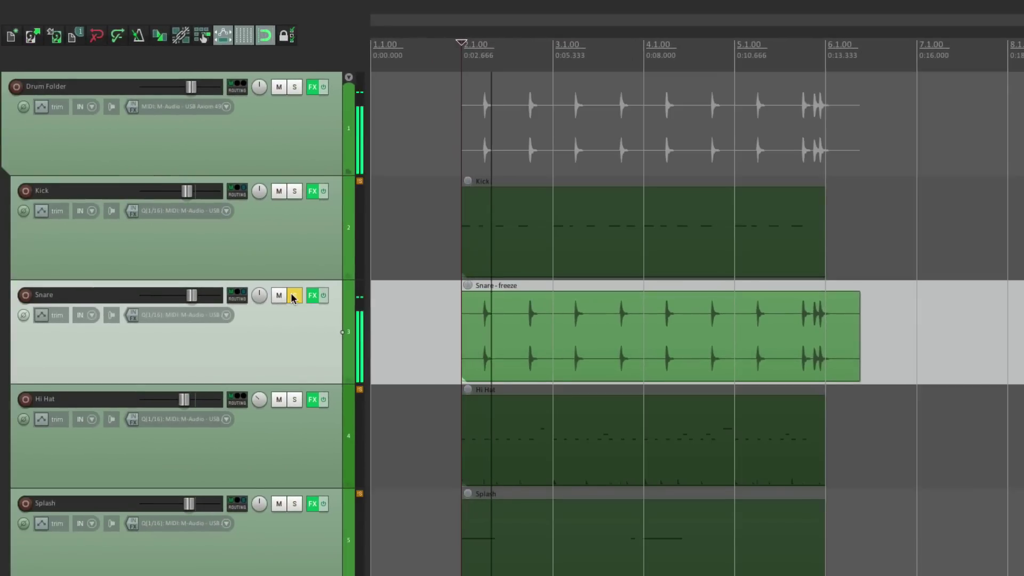
click(294, 295)
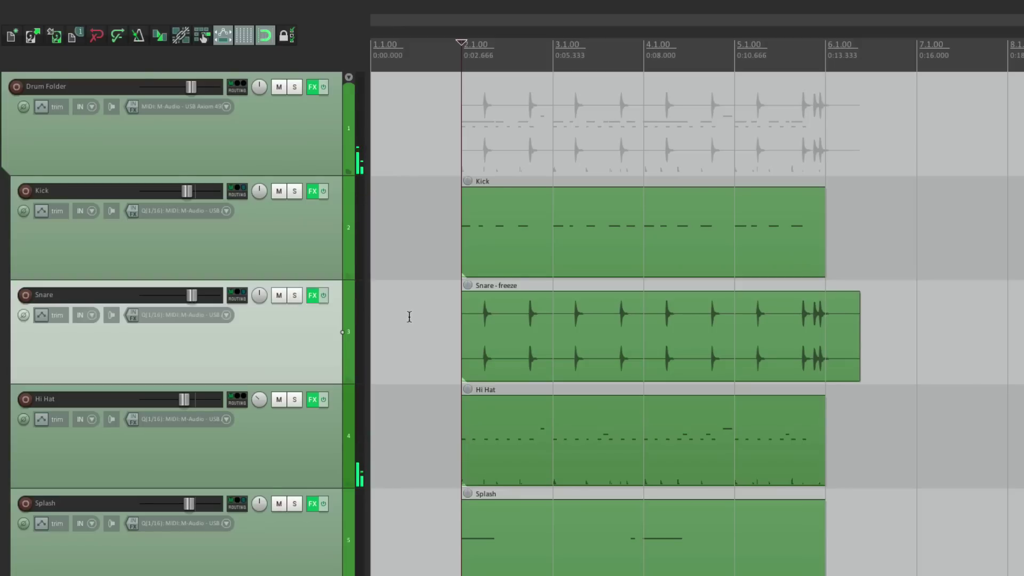
Step: Reopen the Snare FX chain and view the remaining ReaComp and ReaEQ plugins
click(313, 295)
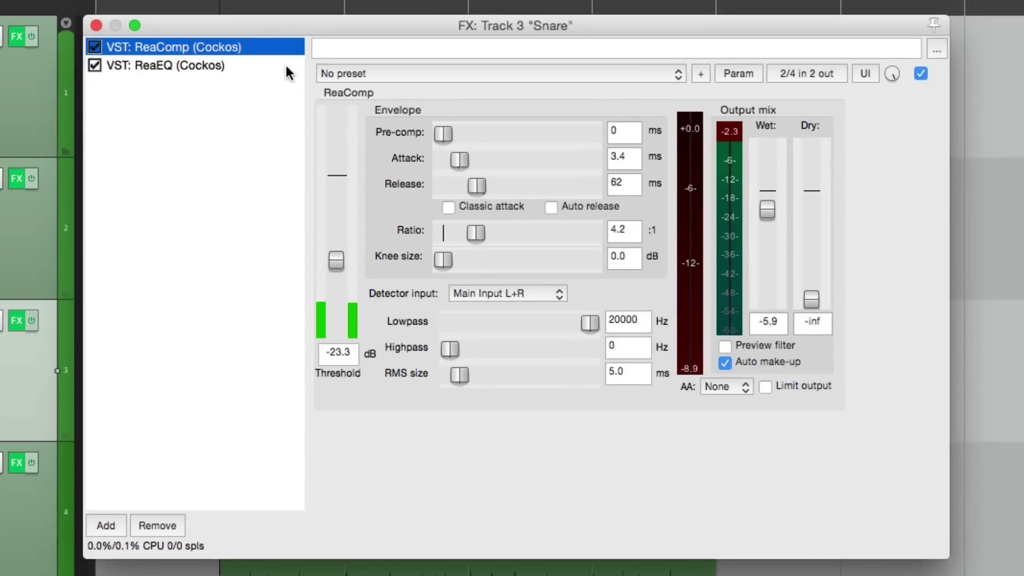
click(467, 101)
click(270, 49)
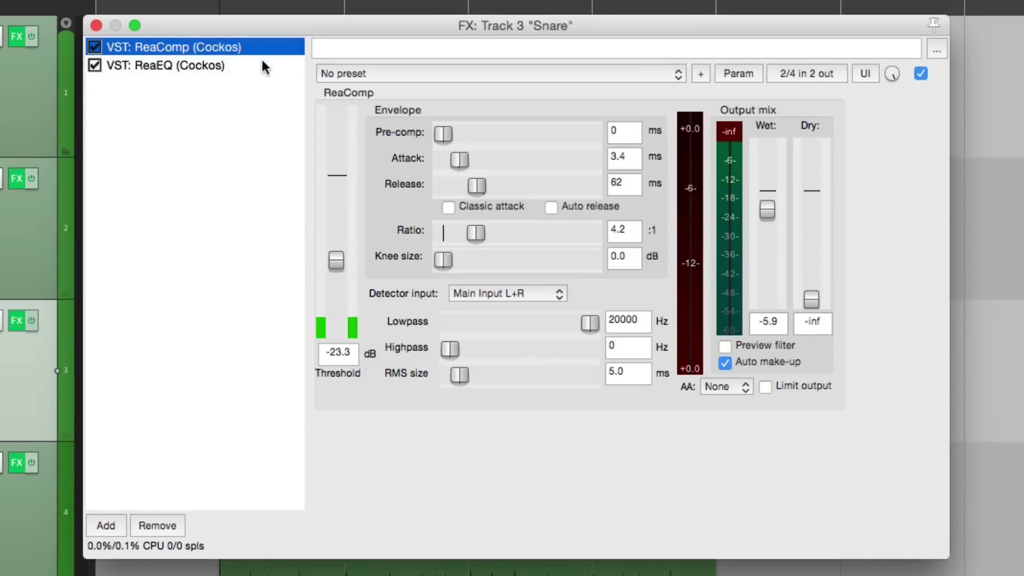
click(262, 60)
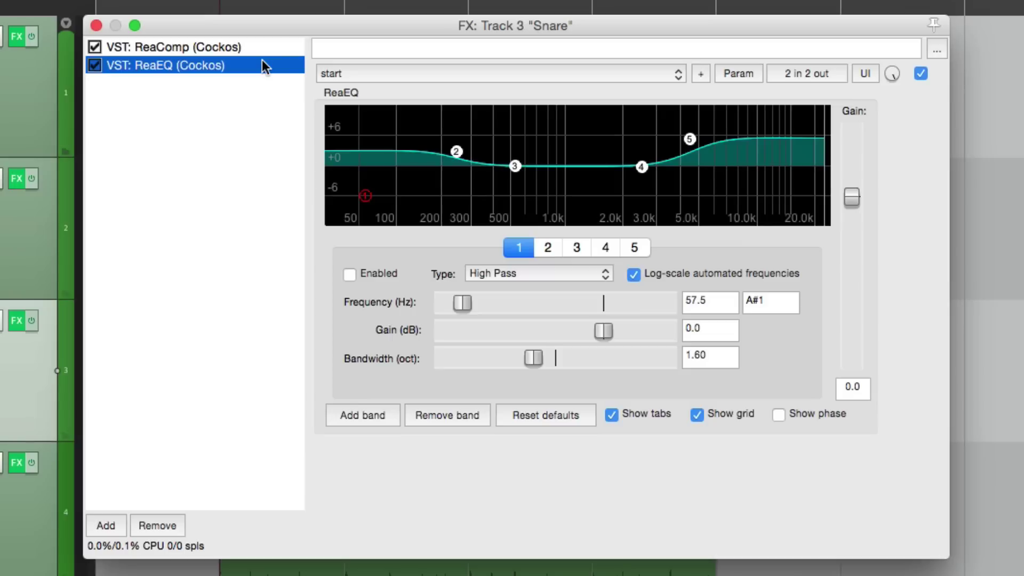
Step: Unfreeze the Snare from the FX list menu, show Kontakt 5 again, and open the Snare MIDI item
right_click(249, 139)
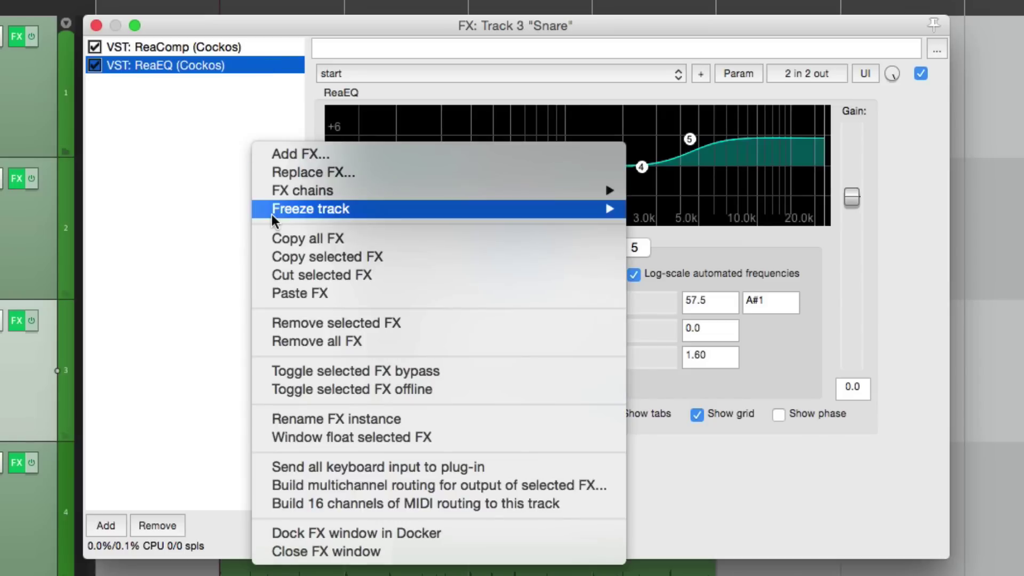
mouse_move(271, 211)
click(649, 339)
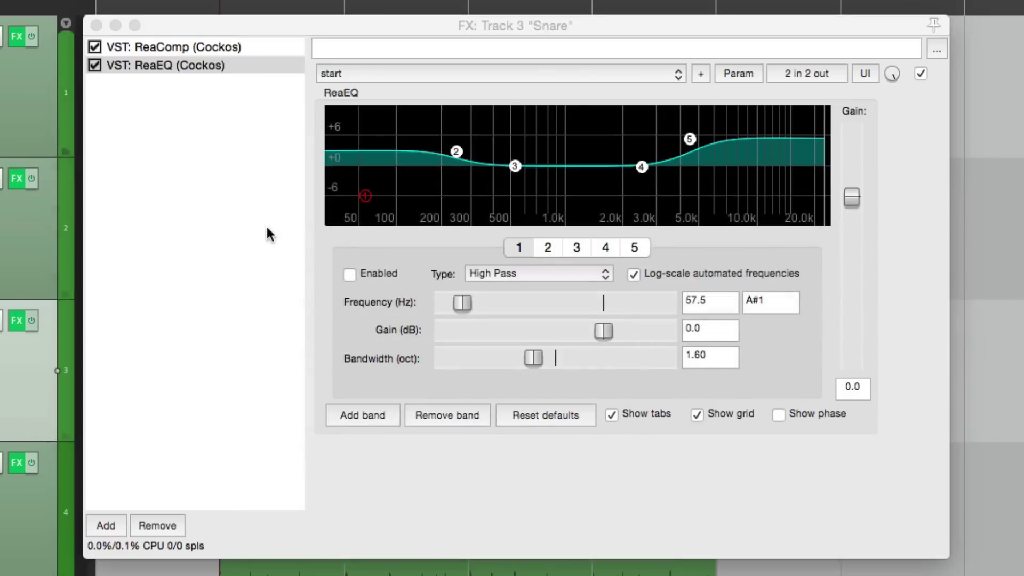
click(196, 52)
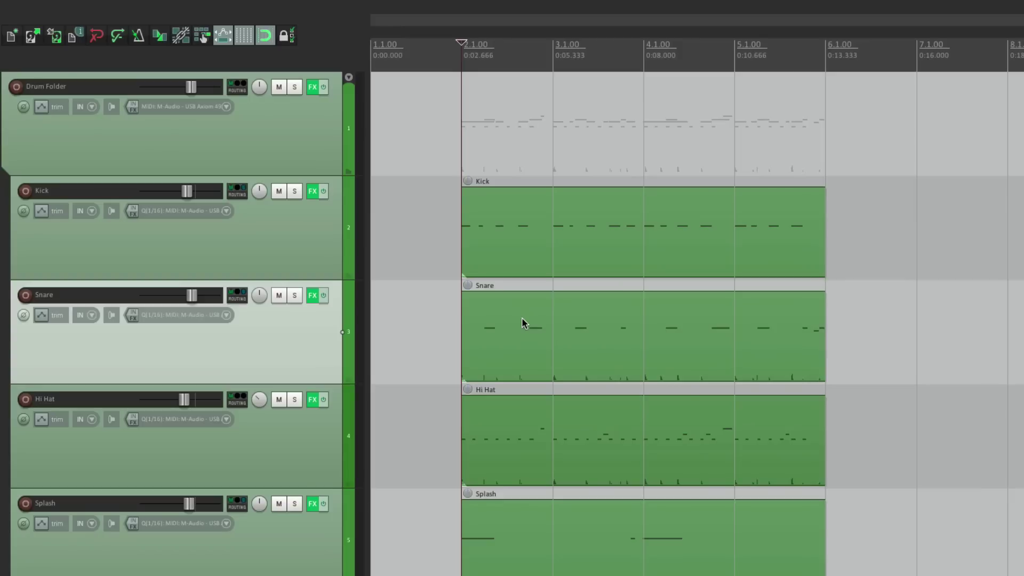
double_click(521, 322)
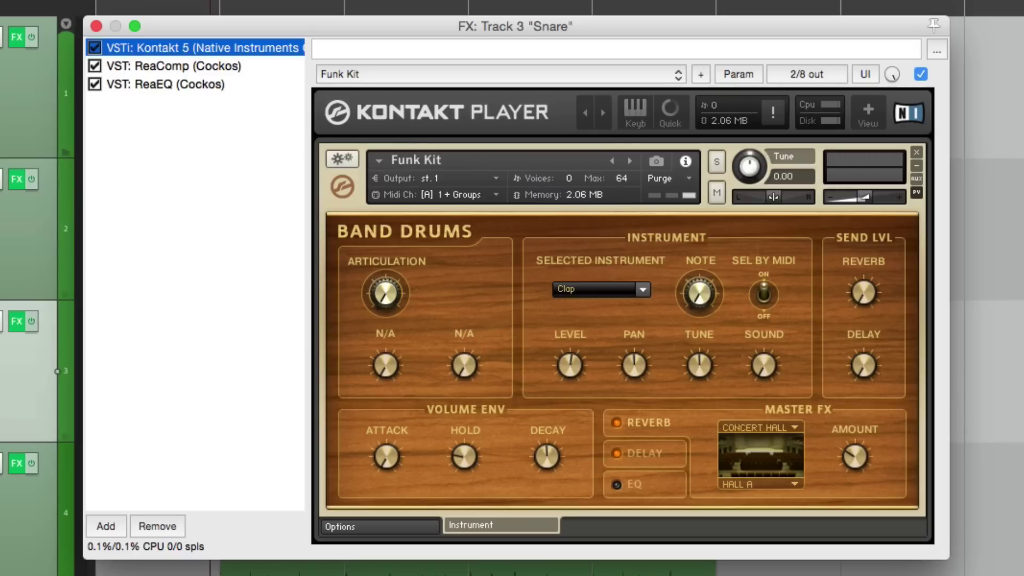
Step: Select ReaComp and freeze the Snare to stereo up to it, leaving only ReaEQ
click(265, 67)
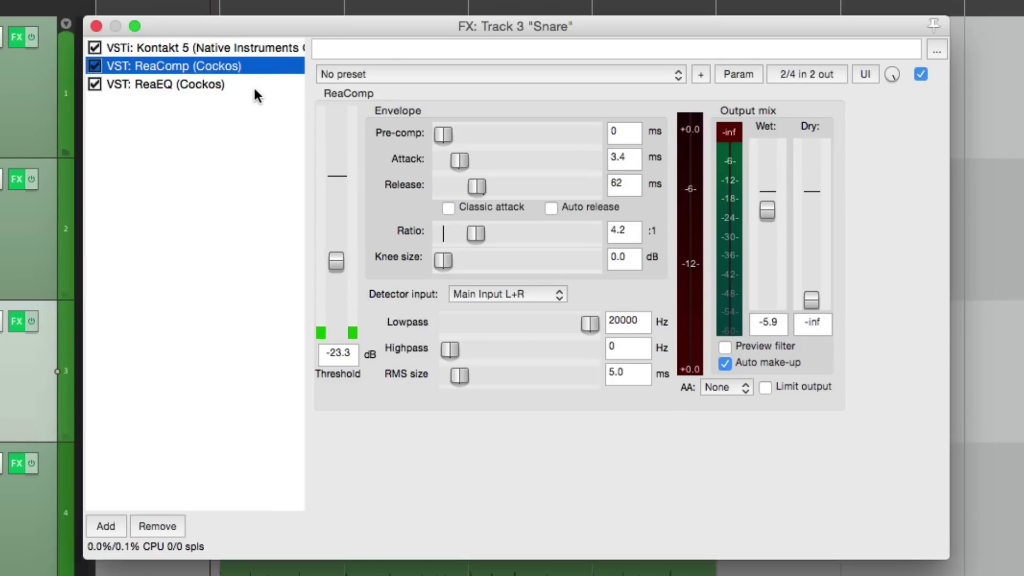
click(252, 88)
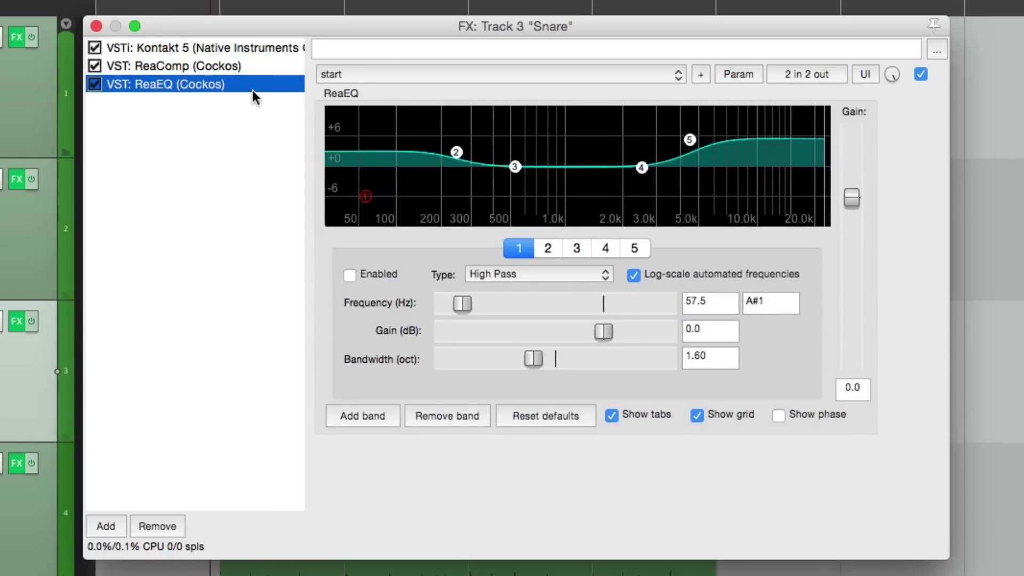
click(268, 66)
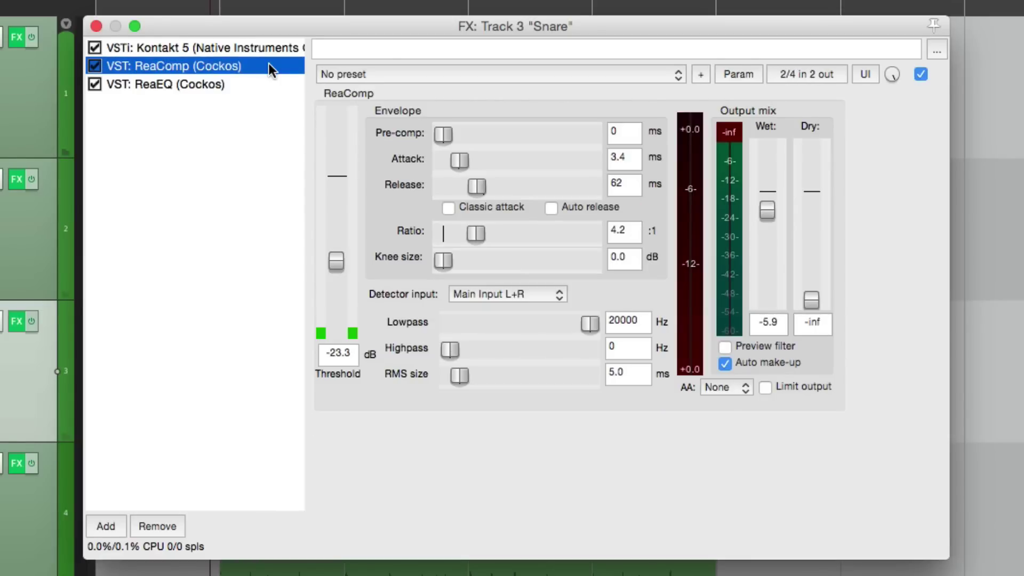
right_click(268, 65)
mouse_move(283, 126)
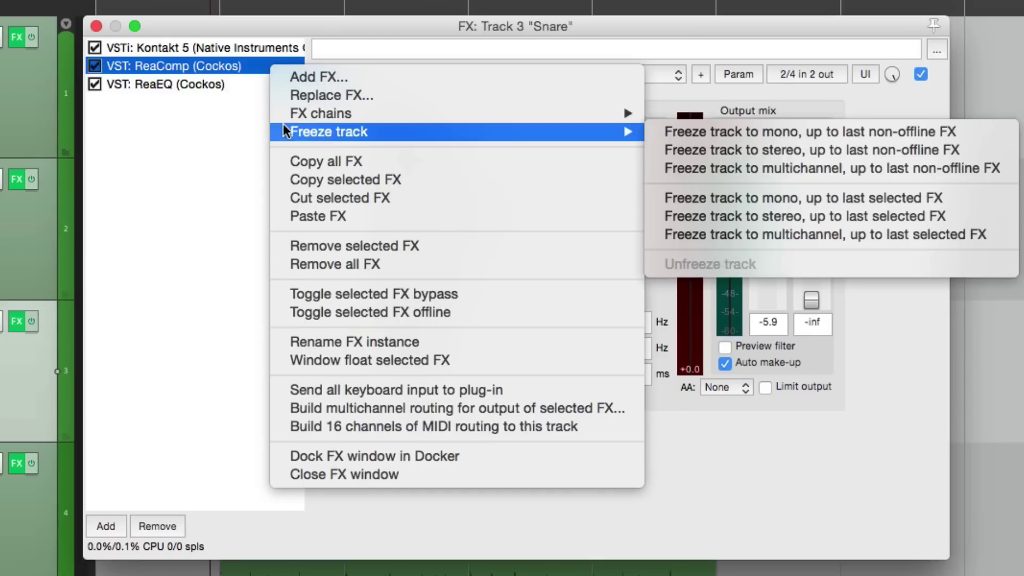
click(653, 217)
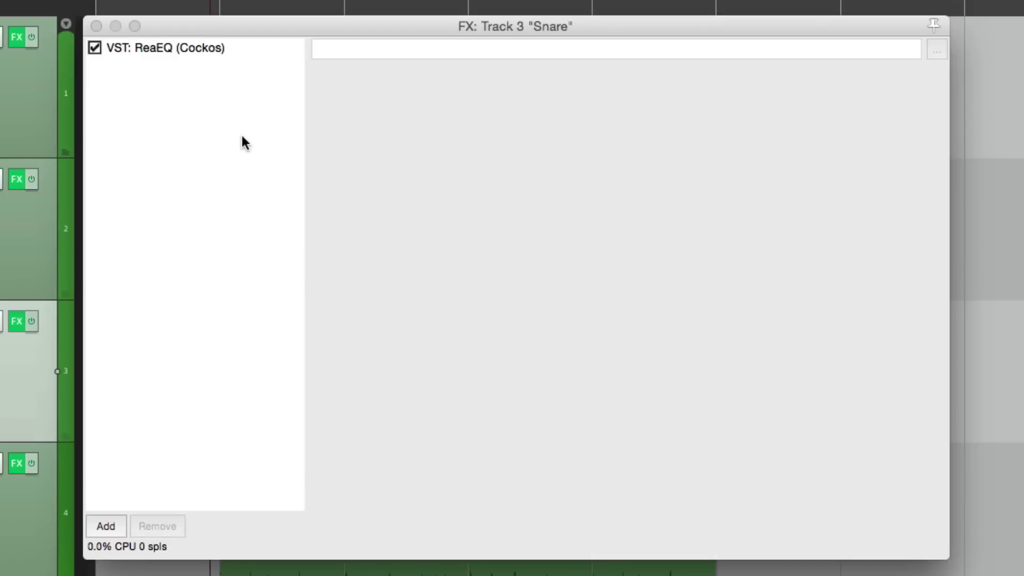
click(249, 49)
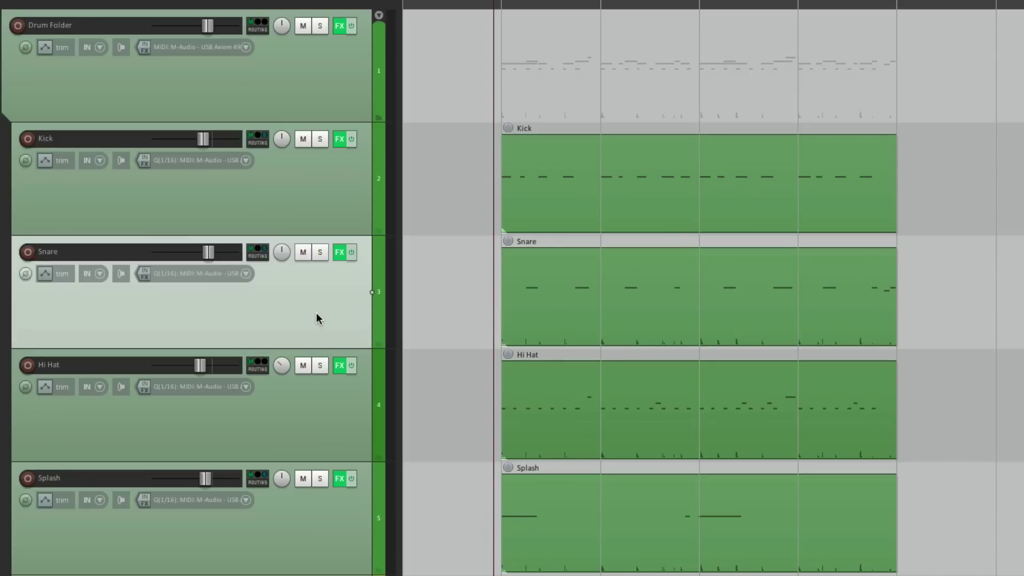
click(346, 185)
shift+click(341, 515)
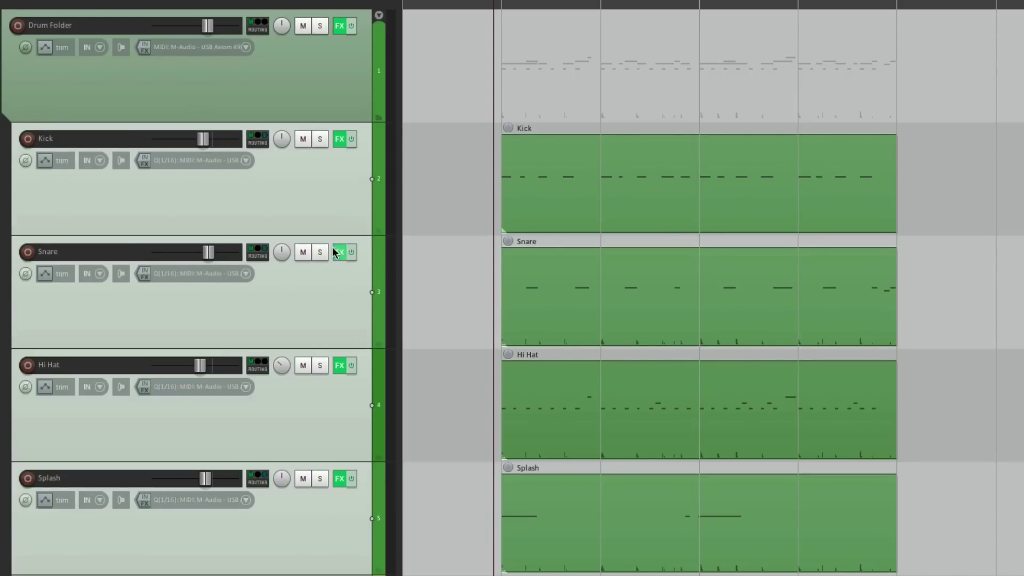
right_click(331, 203)
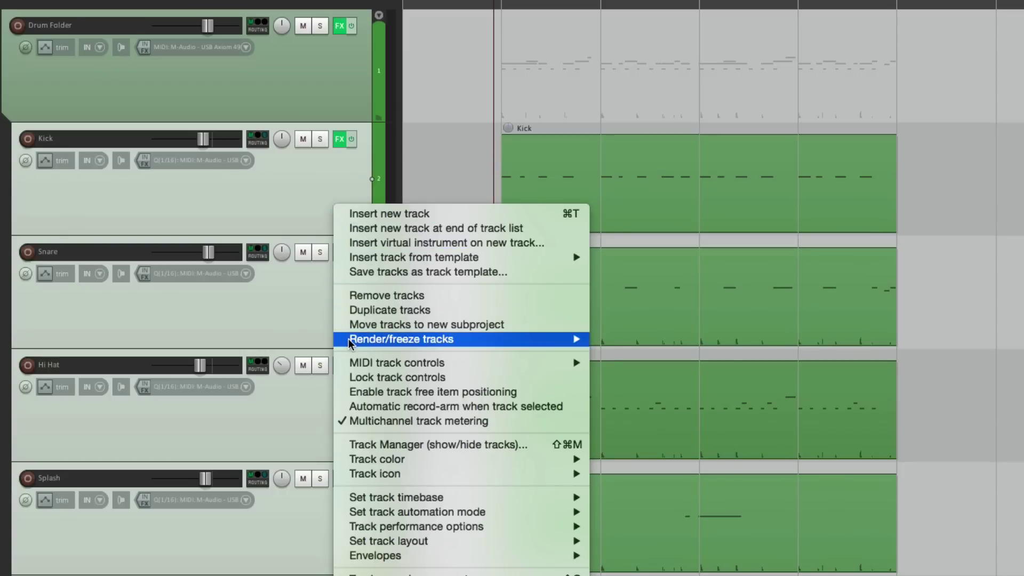
mouse_move(348, 339)
click(651, 408)
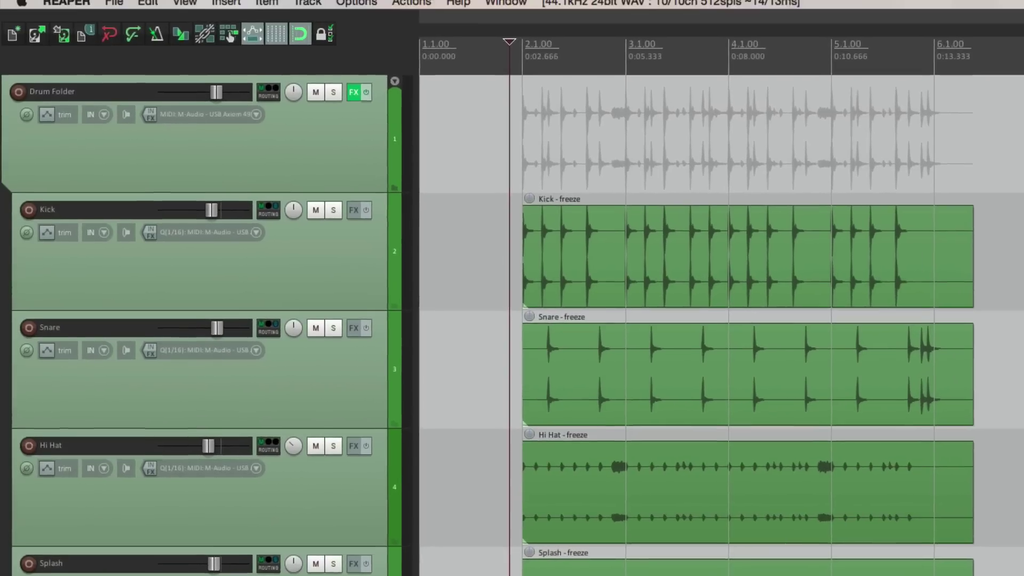
Step: Filter the Actions list by 'freeze track' and select 'View: Show track freeze details'
click(413, 8)
click(403, 28)
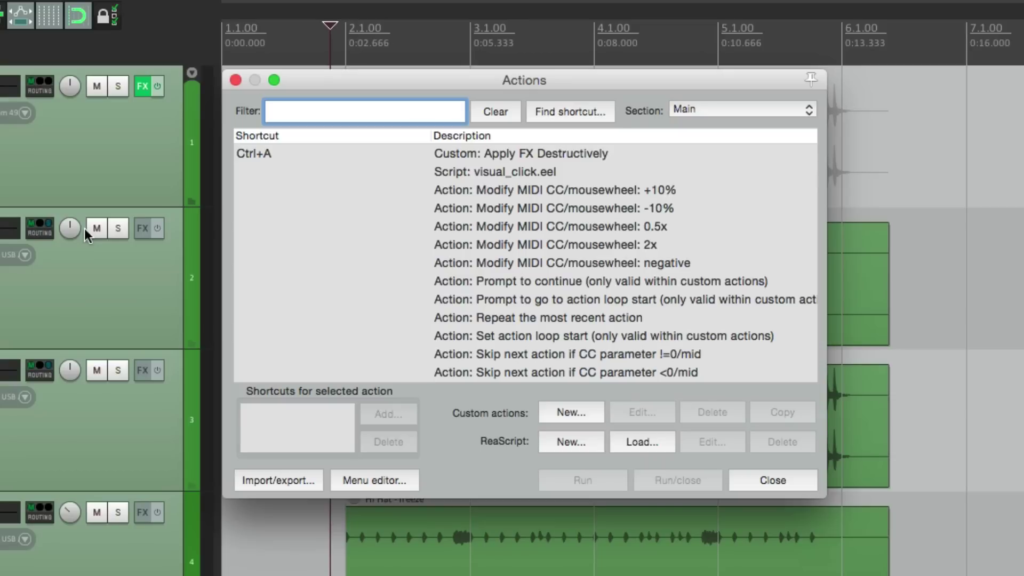
text(freeze track)
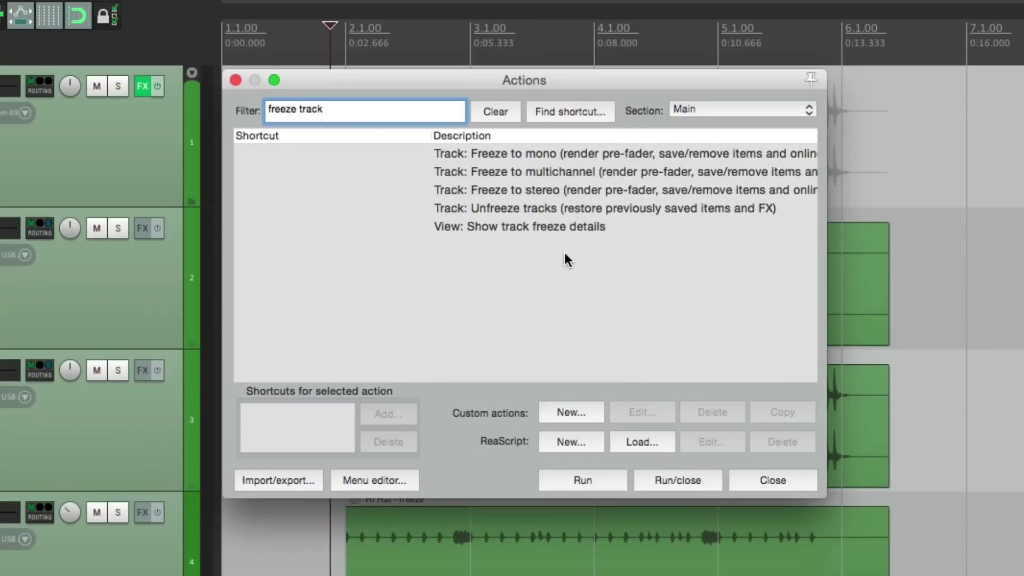
click(565, 227)
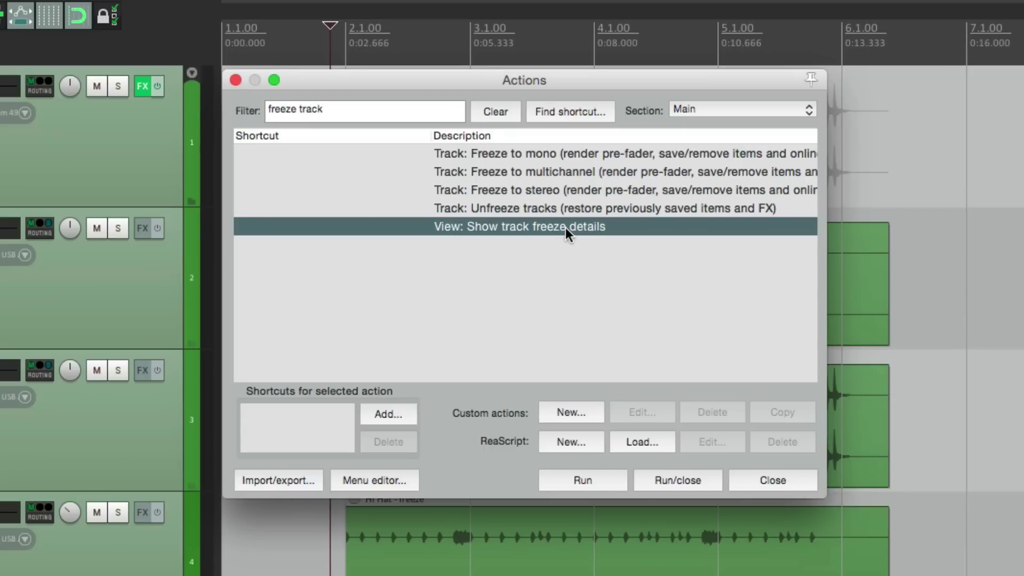
Step: Open Track Freeze Details, read the Kick, Snare, Hi Hat and Splash freezes, then close it
double_click(566, 227)
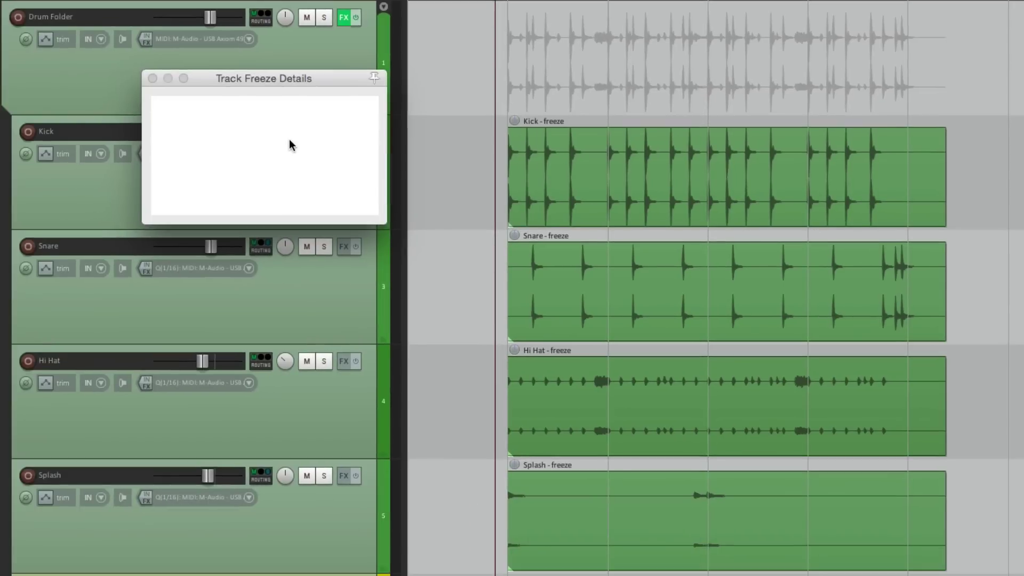
drag(277, 79, 312, 23)
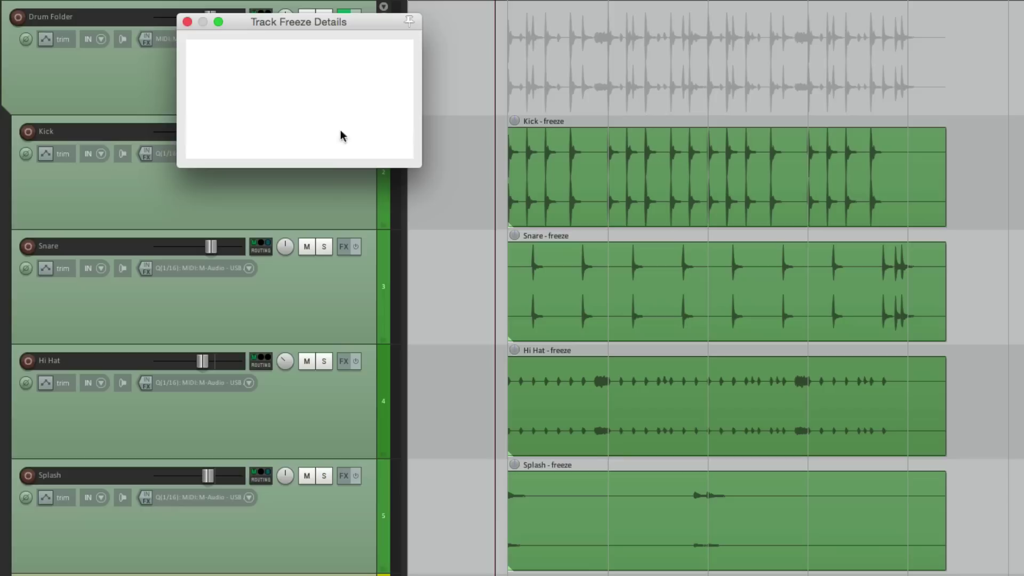
click(325, 204)
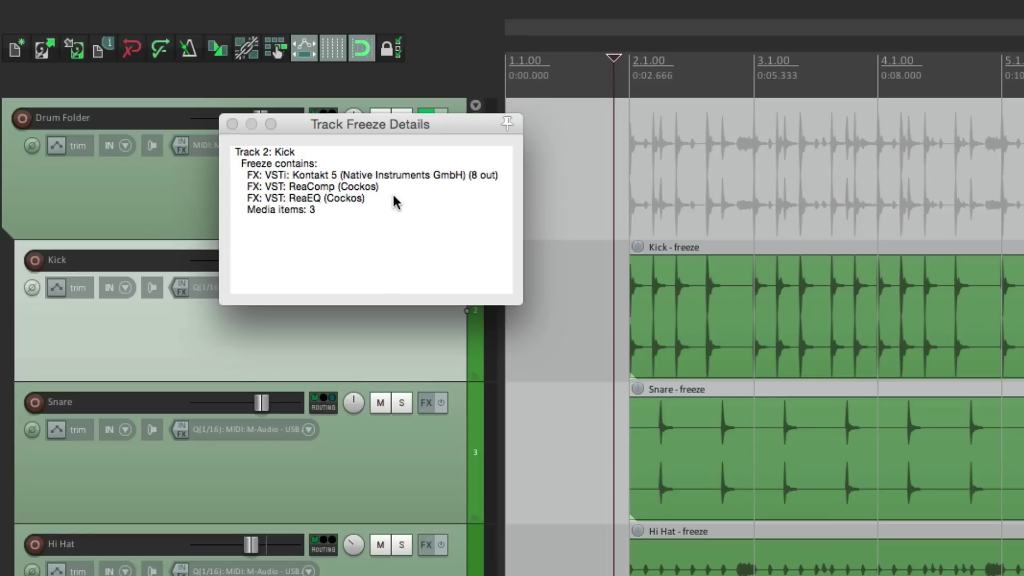
click(399, 491)
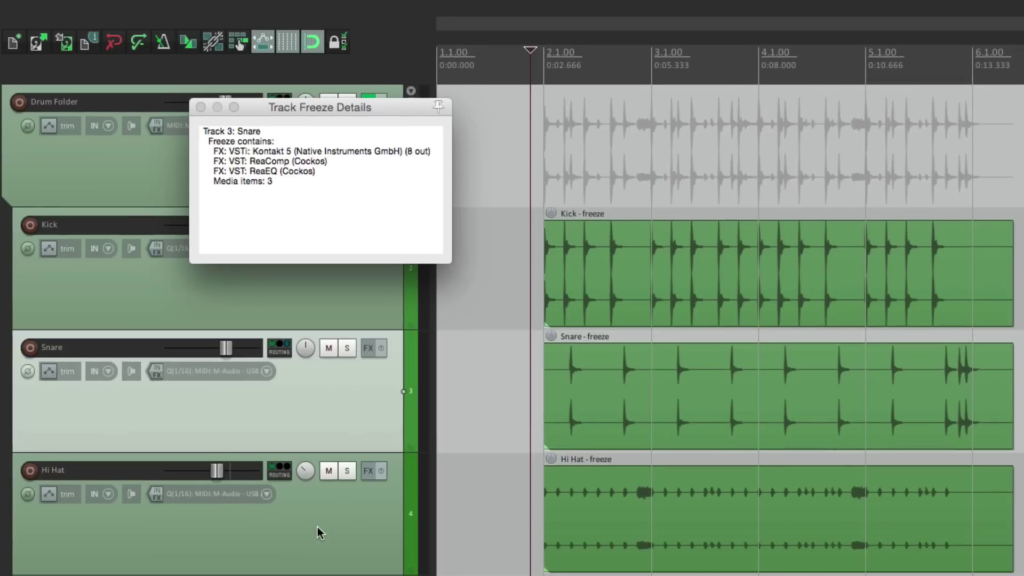
click(345, 571)
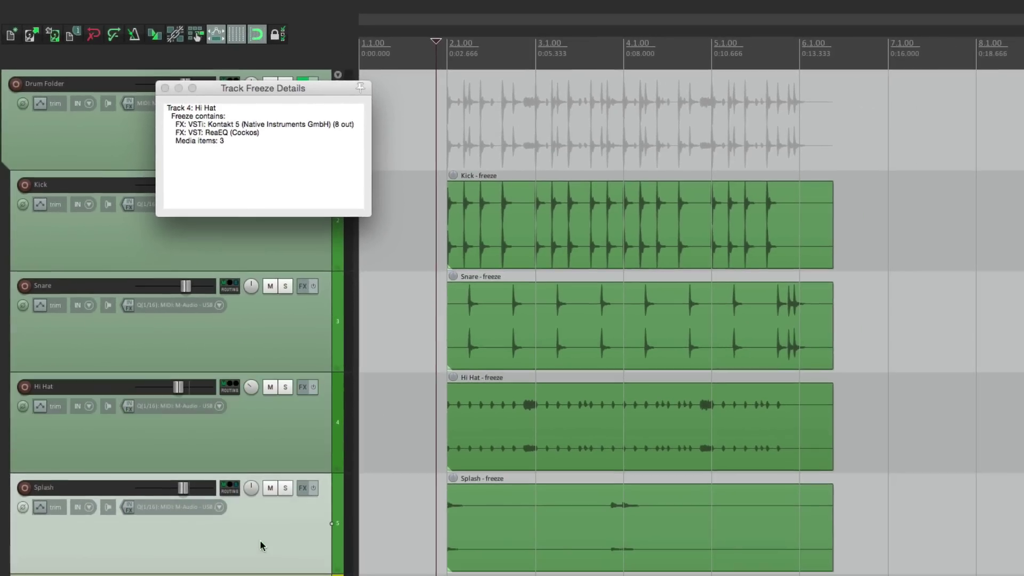
click(260, 539)
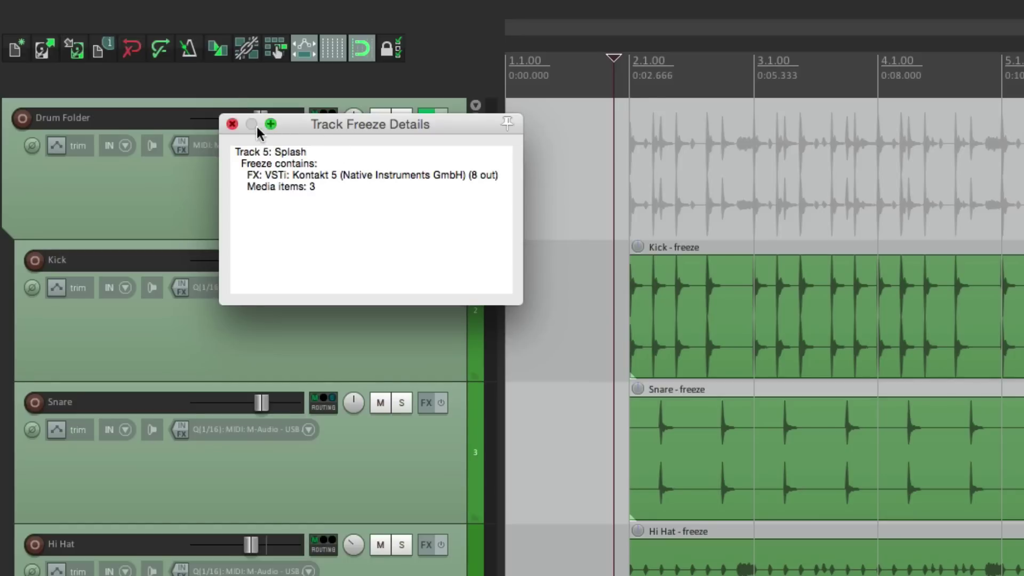
click(232, 124)
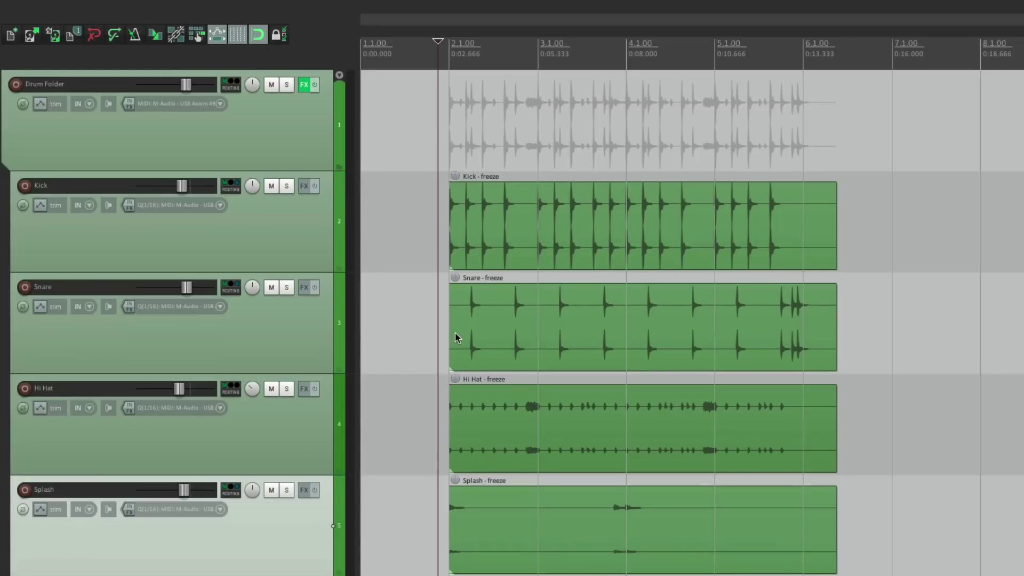
Step: Insert ReaGate on the Snare with -8.2 dB threshold, 8 ms attack and 303 ms release
click(304, 288)
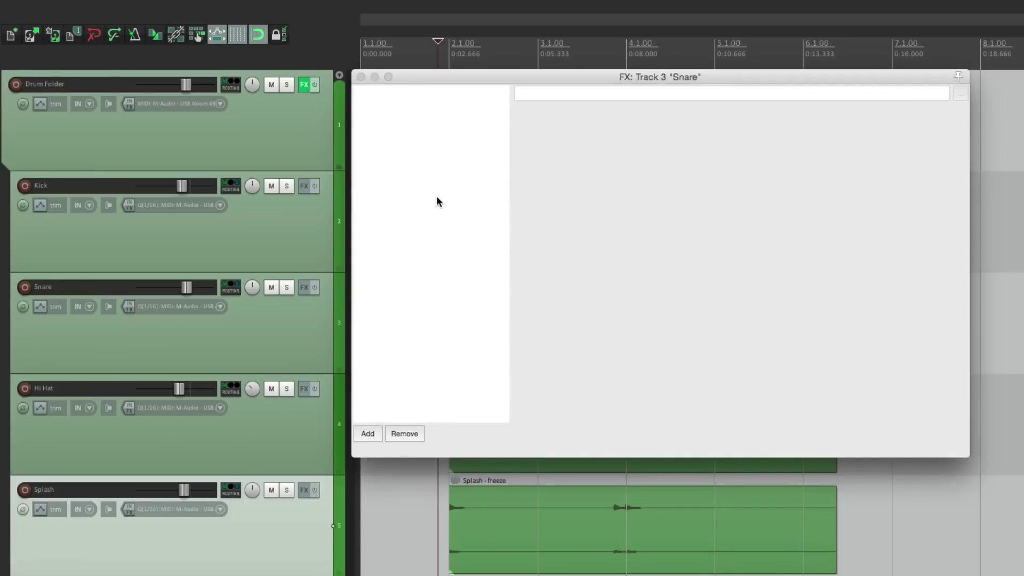
click(367, 433)
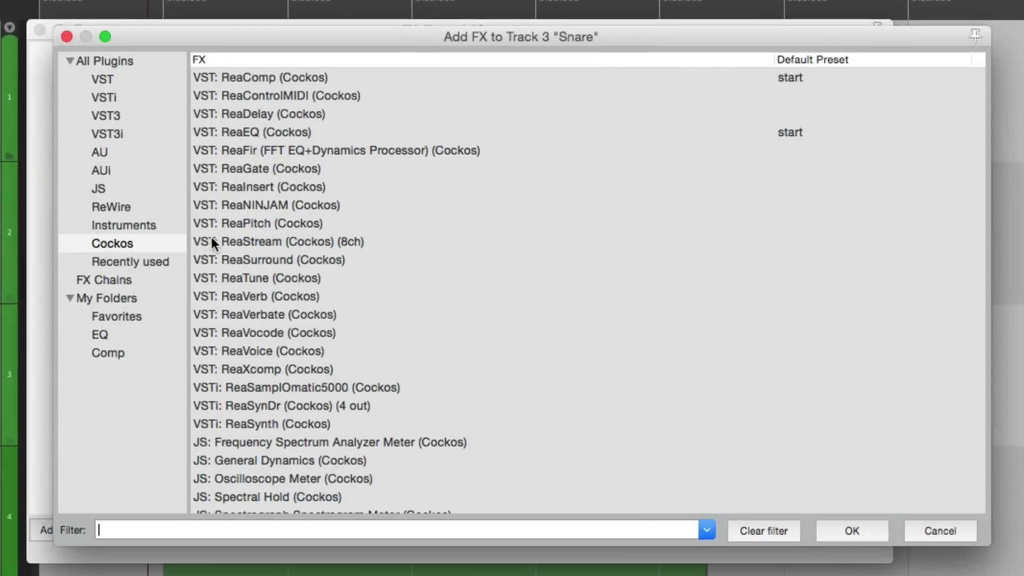
double_click(280, 167)
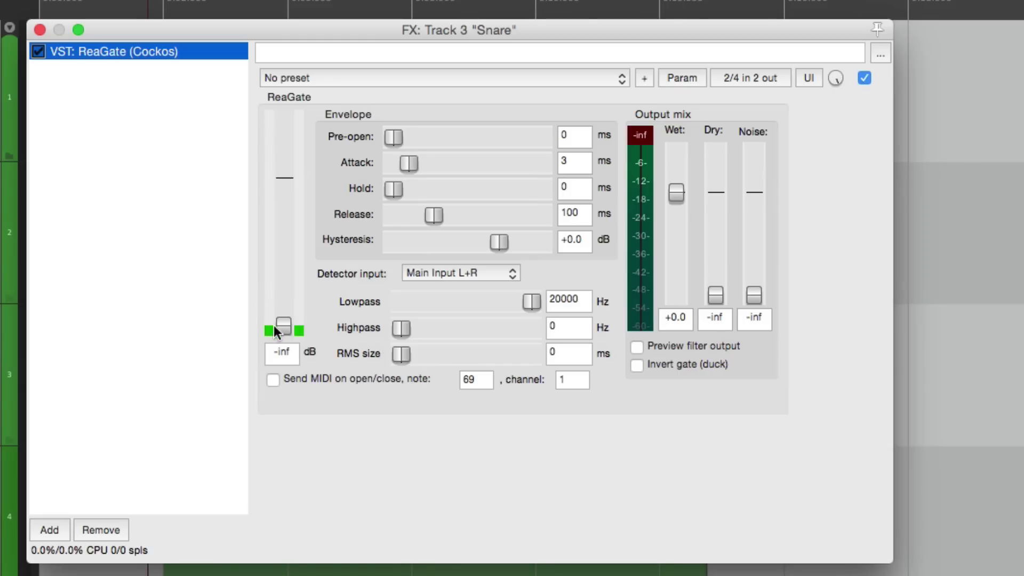
drag(283, 324, 284, 211)
drag(415, 163, 414, 164)
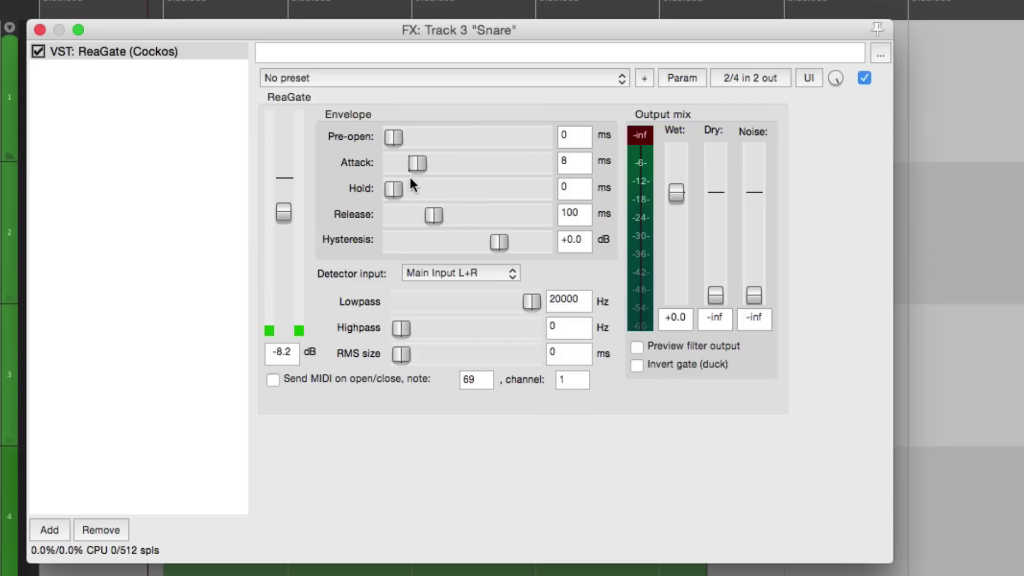
drag(434, 212, 452, 215)
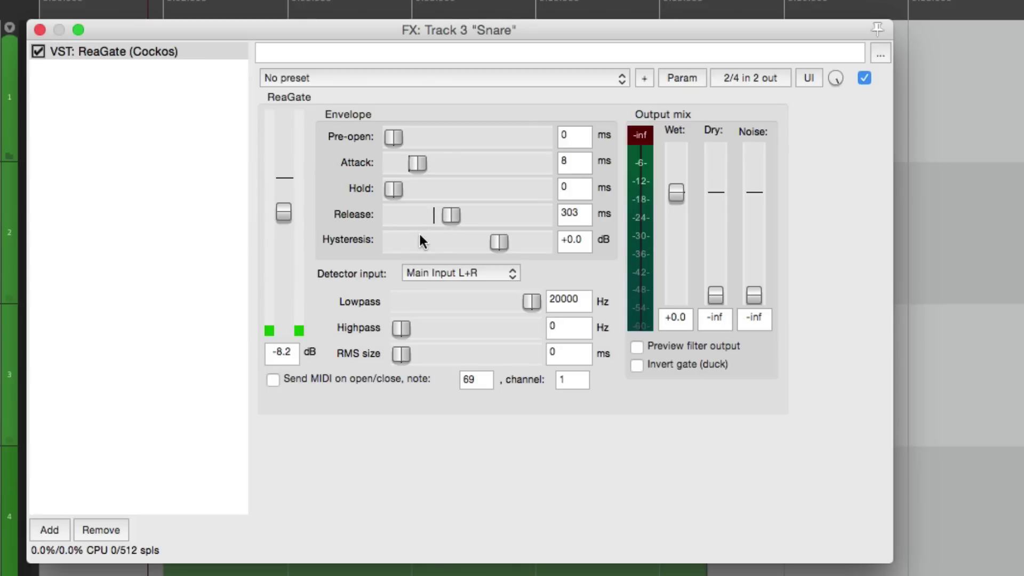
Step: Freeze the Snare to stereo up to the last selected FX, rendering ReaGate into 'Snare - freeze - freeze'
right_click(218, 141)
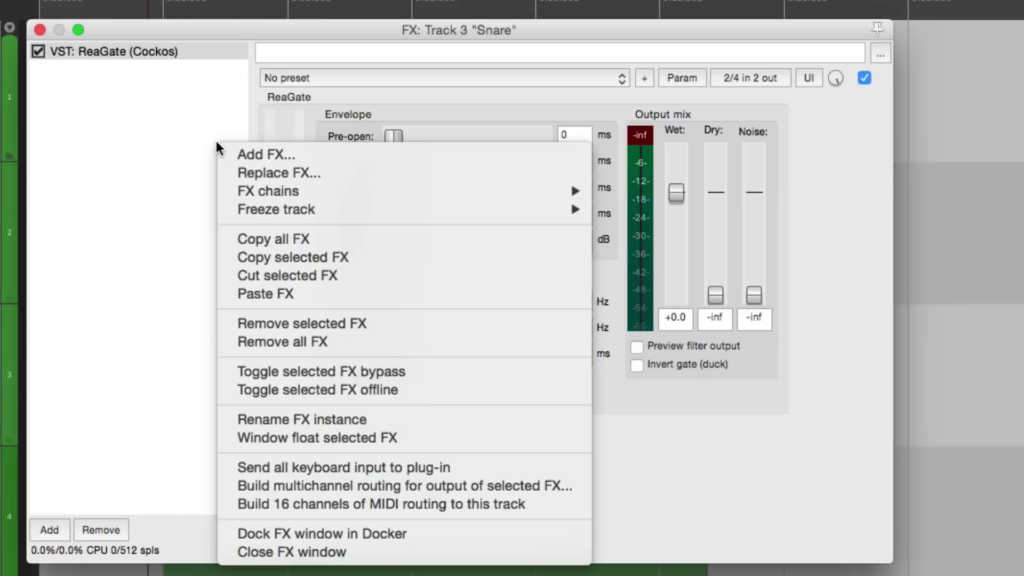
mouse_move(235, 204)
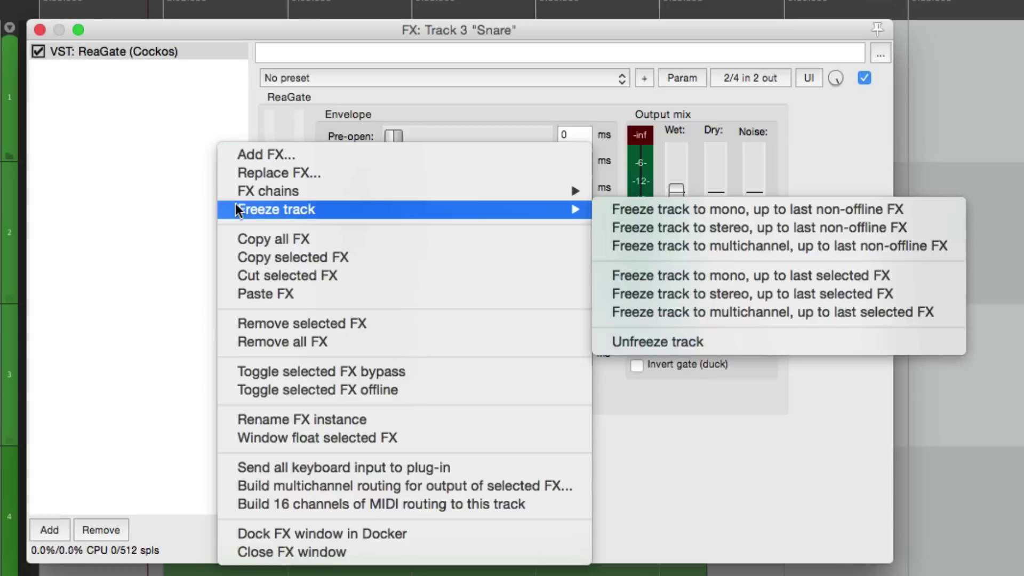
click(613, 296)
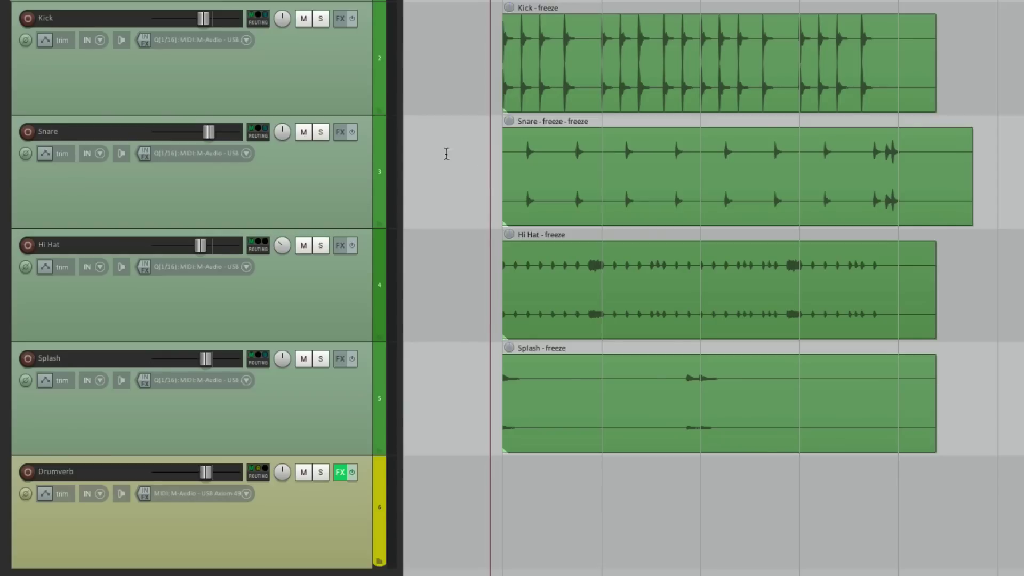
Step: Unfreeze the Snare track's latest layer and reopen its FX chain showing ReaGate restored
click(322, 174)
right_click(351, 170)
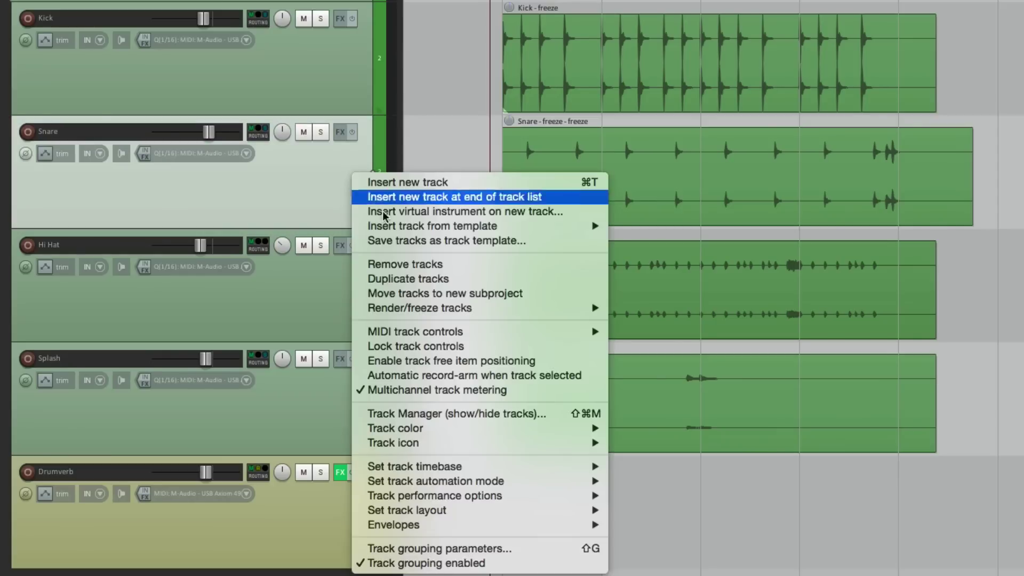
mouse_move(379, 310)
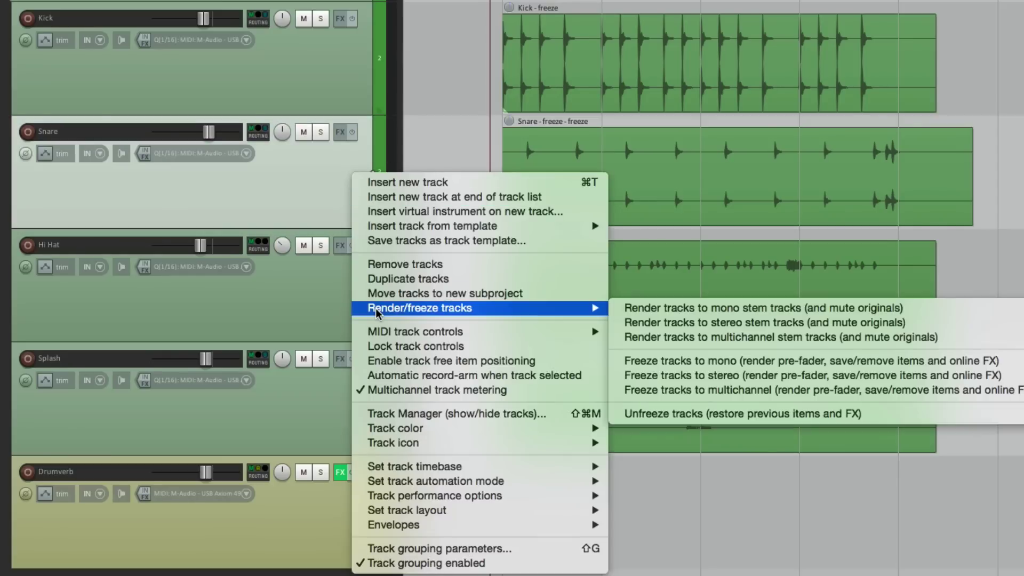
click(643, 413)
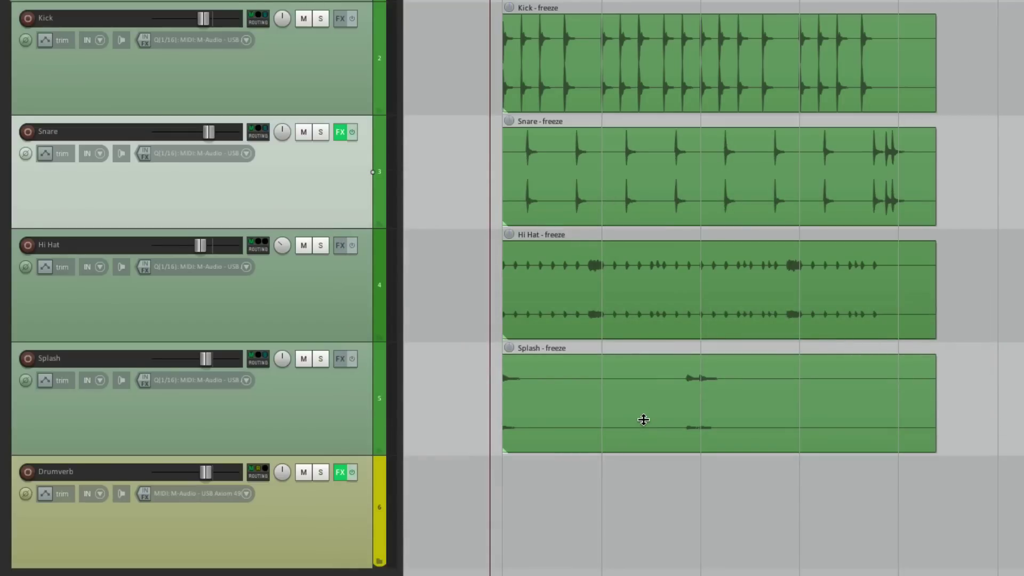
click(340, 132)
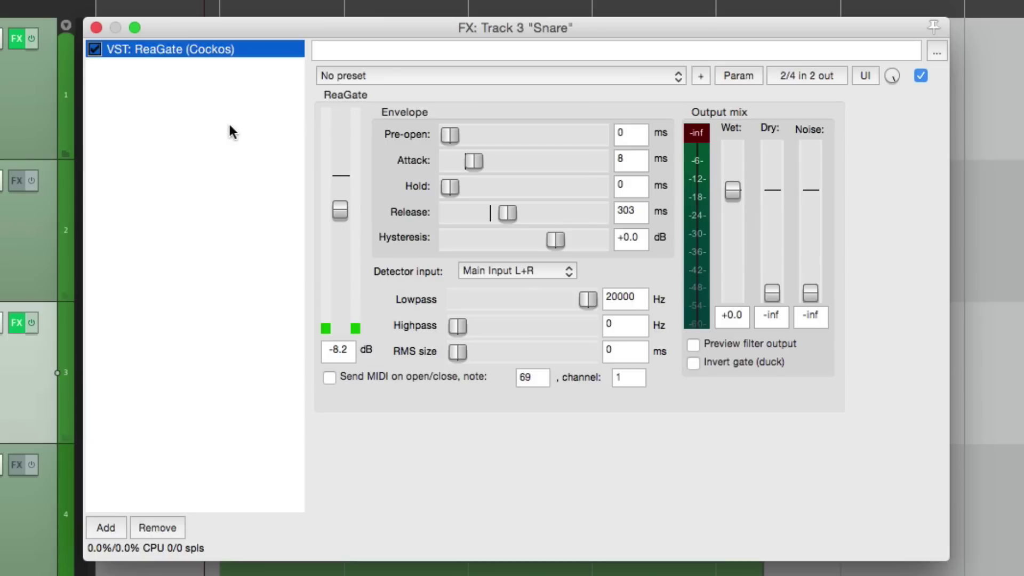
Step: Unfreeze the Snare's remaining freeze layer from the FX chain menu
right_click(230, 125)
mouse_move(257, 193)
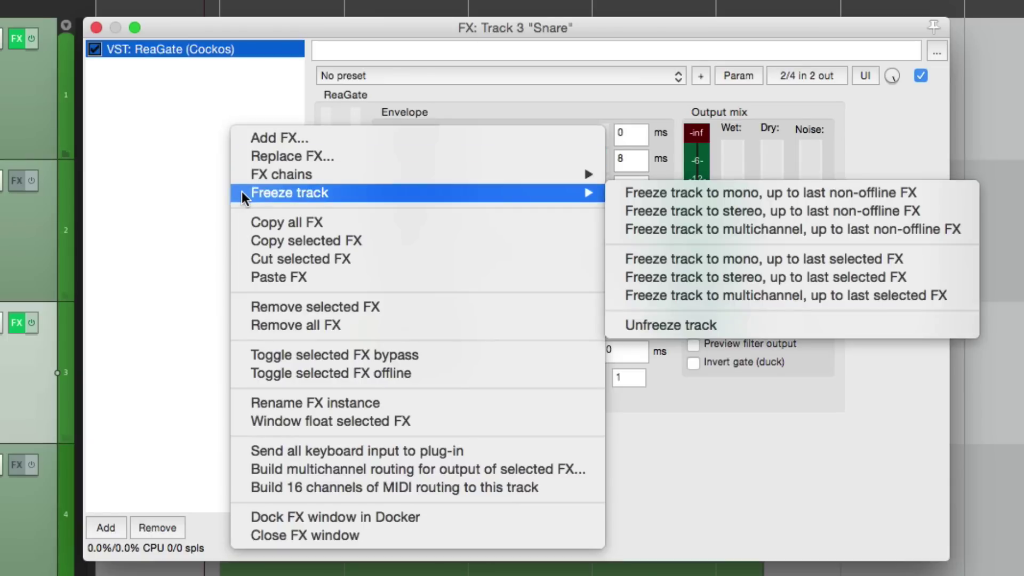
click(674, 318)
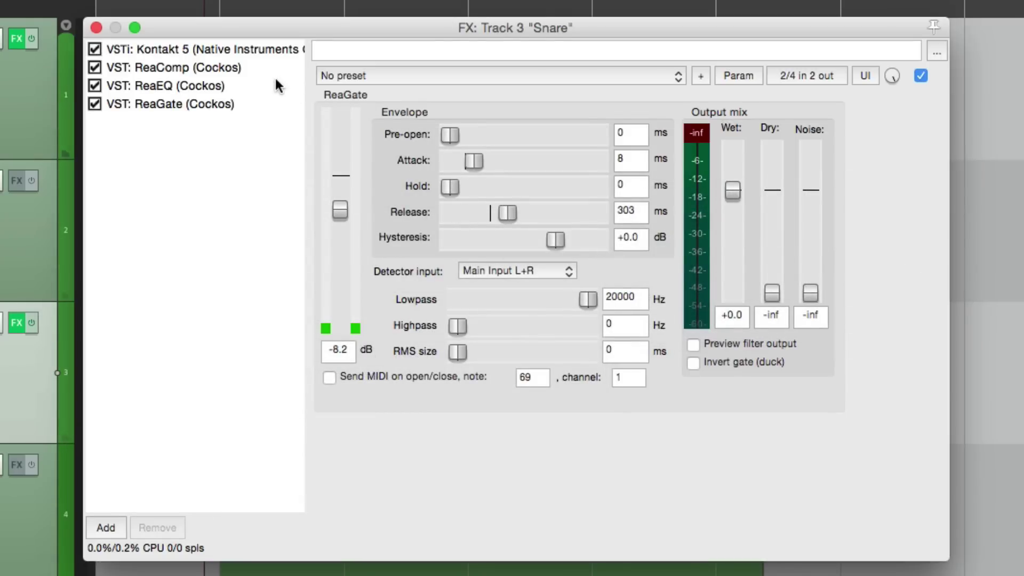
Step: Inspect the restored Kontakt 5, ReaComp, ReaEQ and ReaGate plugins in turn
click(264, 51)
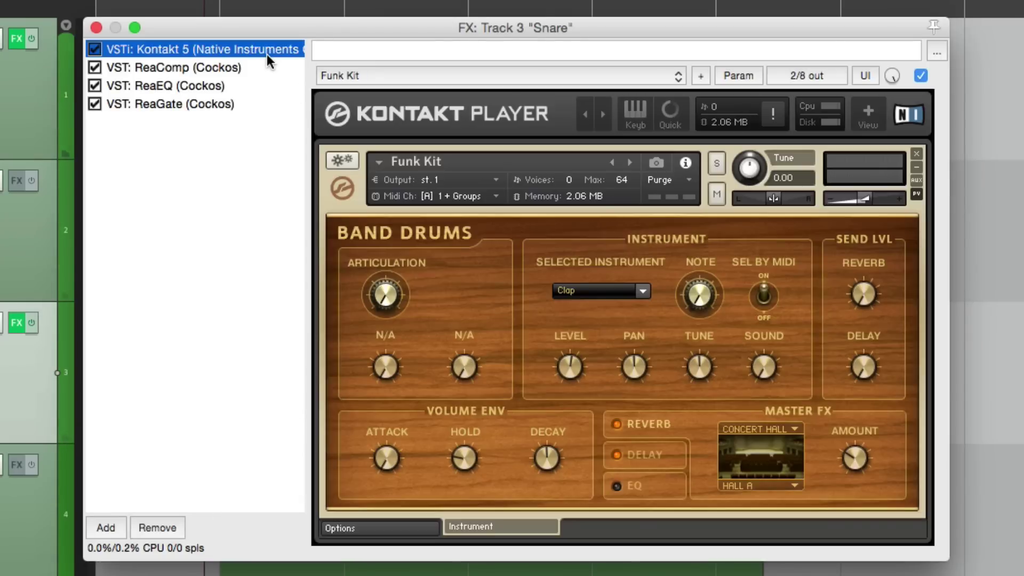
click(252, 70)
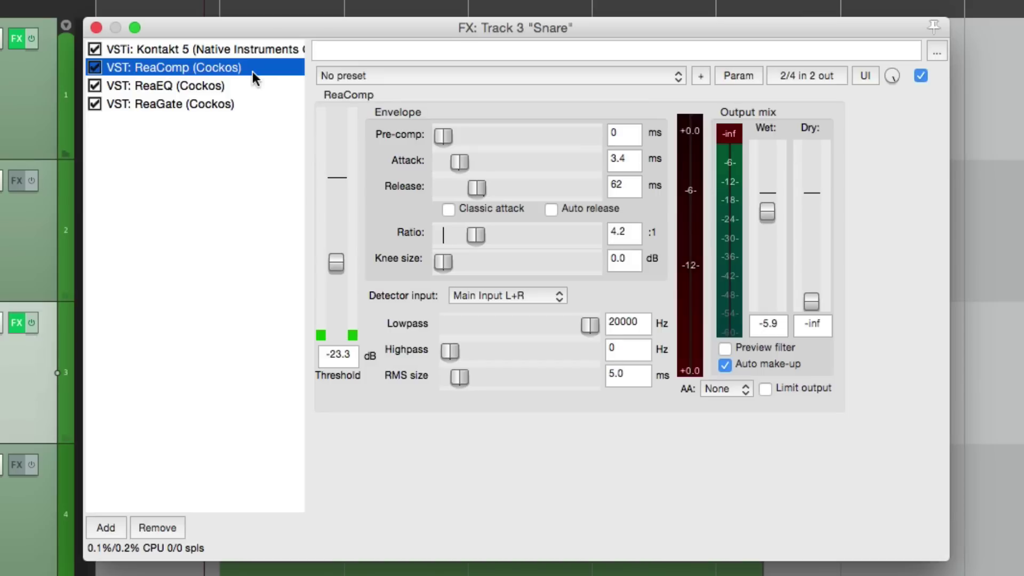
click(261, 84)
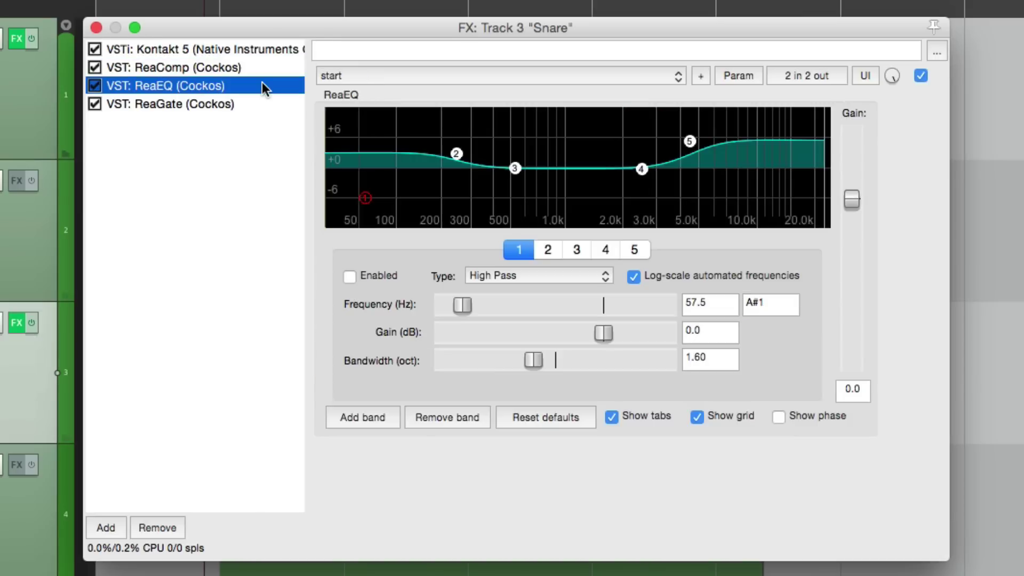
click(275, 106)
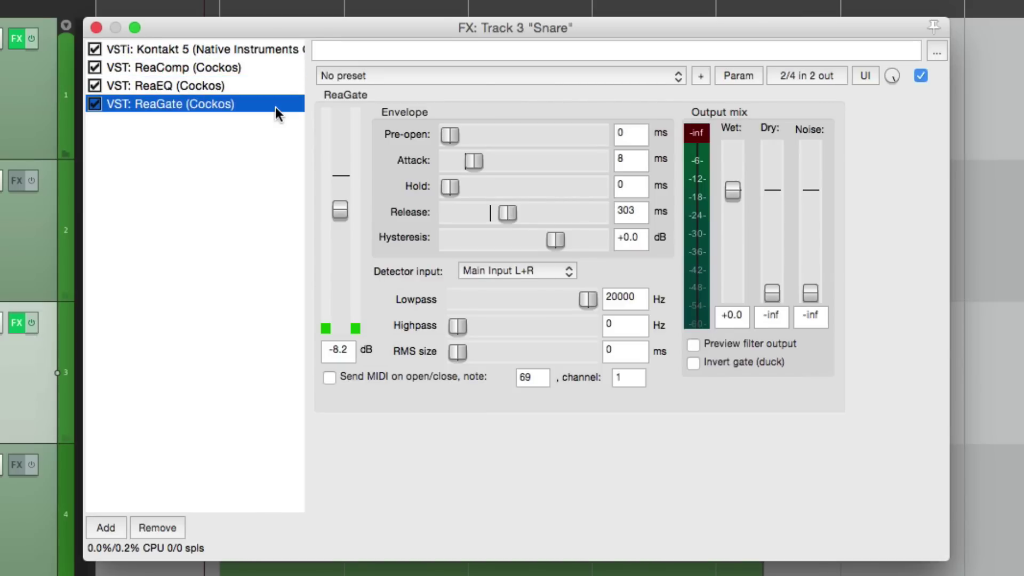